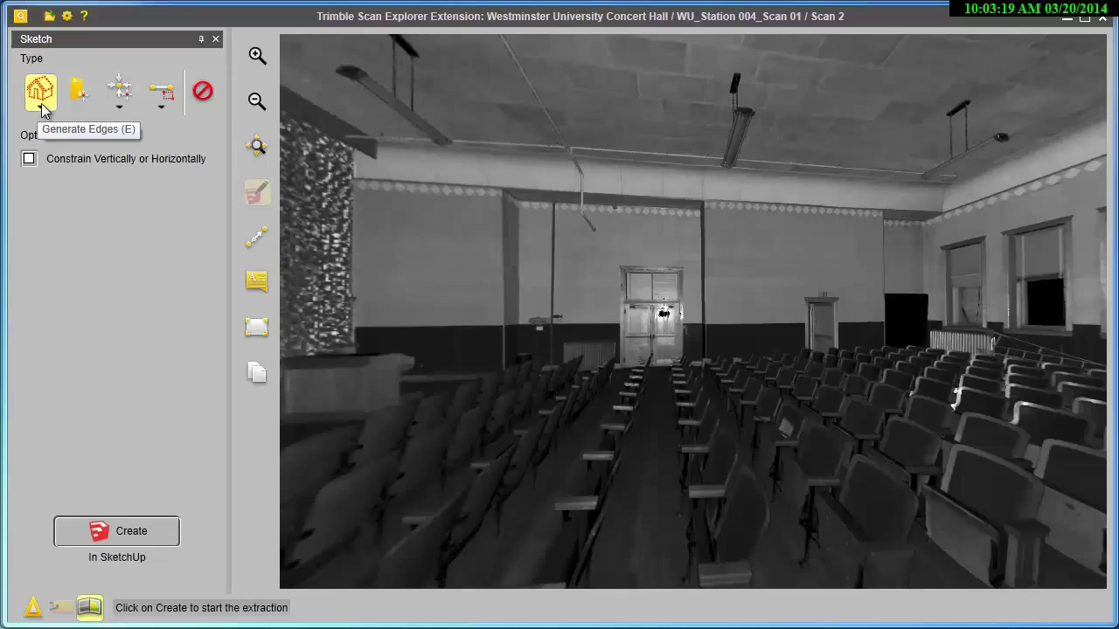
Step: Run Shell edge extraction on the concert hall scan and create the wireframe in SketchUp
click(41, 103)
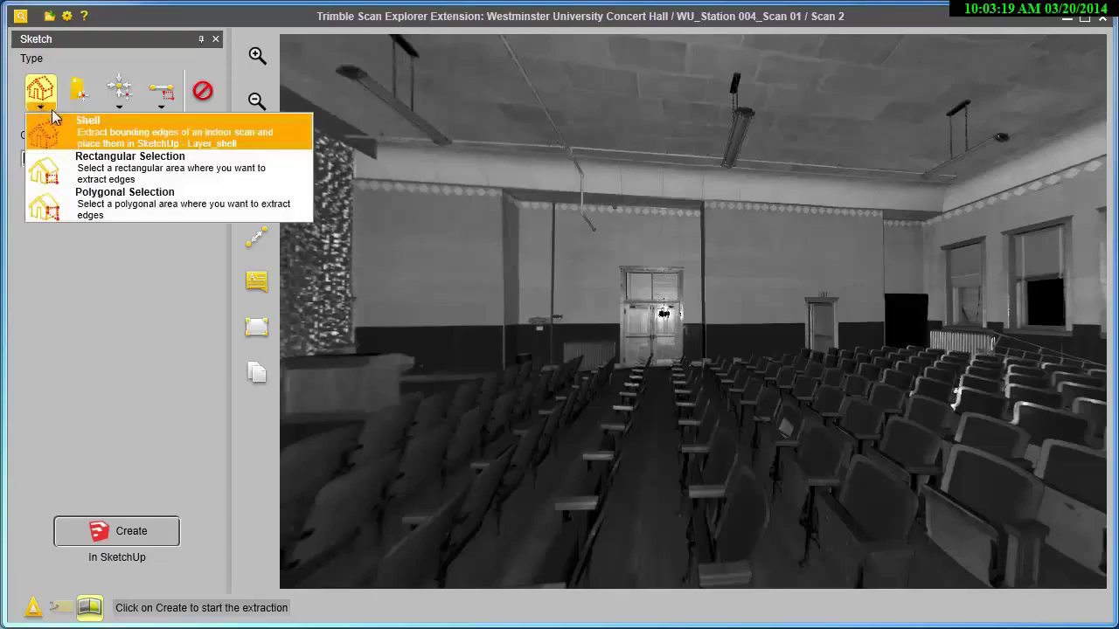
click(123, 141)
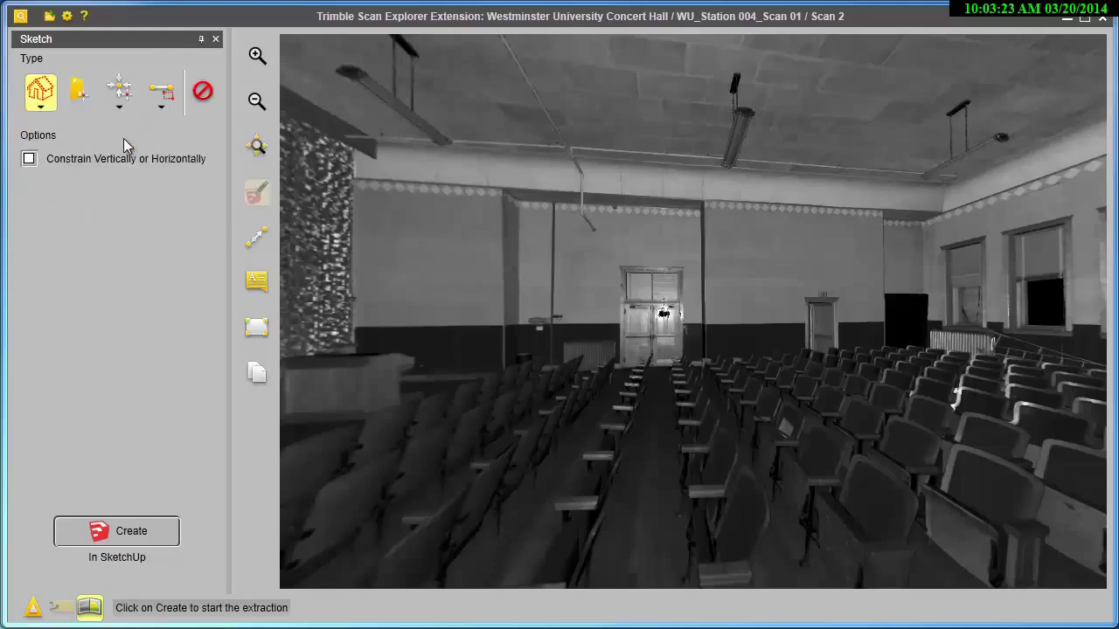
click(125, 530)
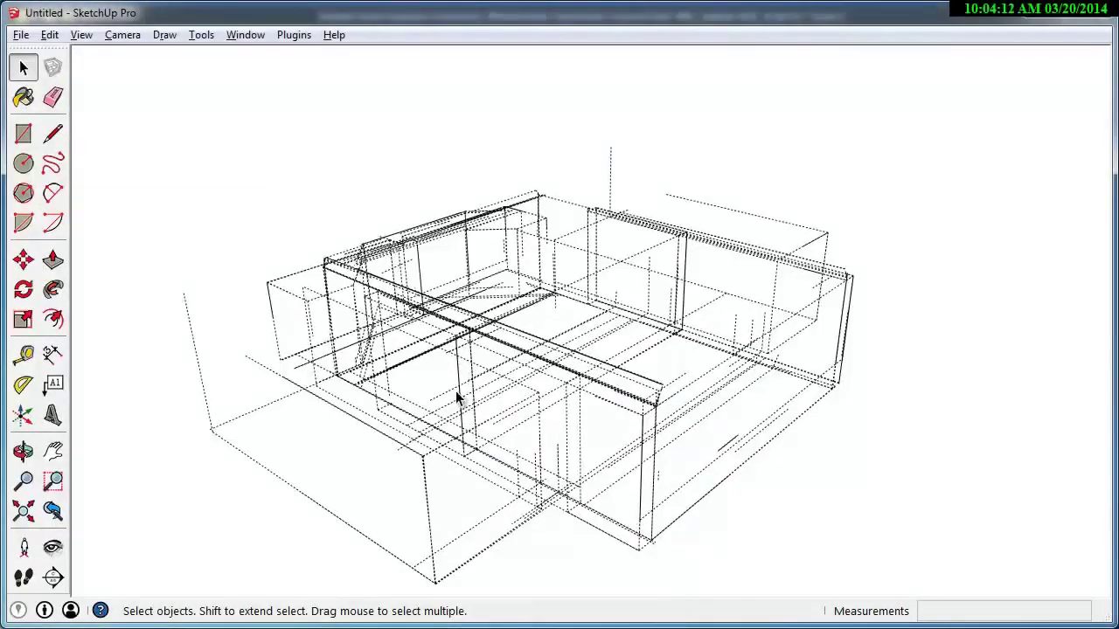
Step: Orbit the imported shell wireframe to inspect the hall from another side
mouse_move(412, 405)
middle_down()
mouse_move(486, 412)
mouse_move(748, 393)
mouse_move(949, 338)
mouse_move(1009, 265)
mouse_move(1024, 224)
mouse_move(991, 300)
mouse_move(806, 417)
mouse_move(592, 464)
mouse_move(444, 442)
mouse_move(385, 388)
middle_up()
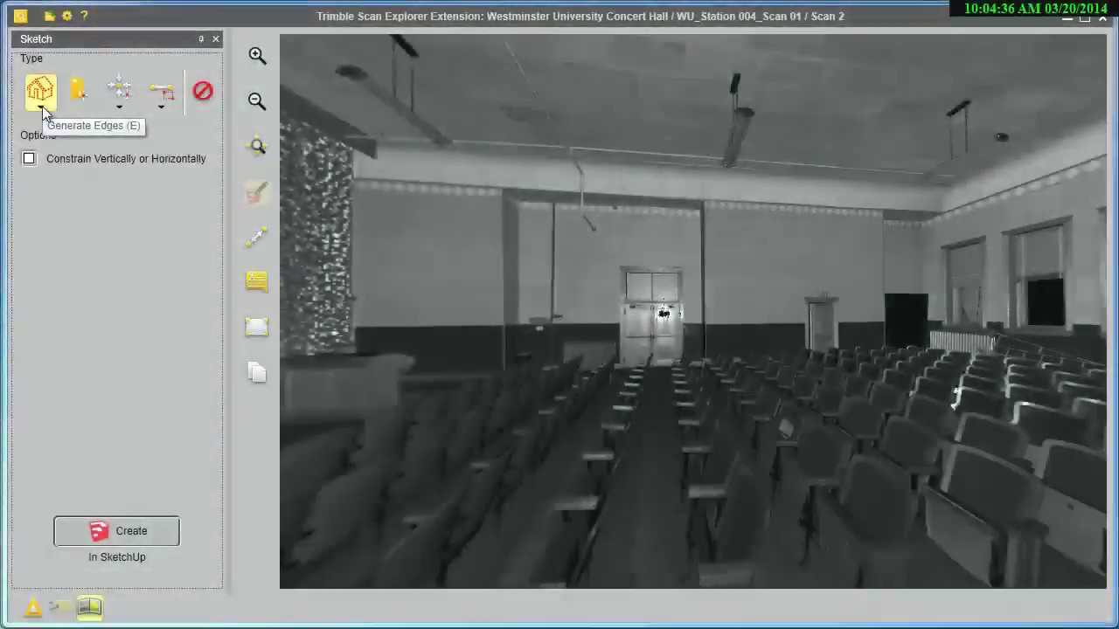
Step: Draw a selection polygon around the left wall, pulling its corners down to the floor and along the windows
click(41, 106)
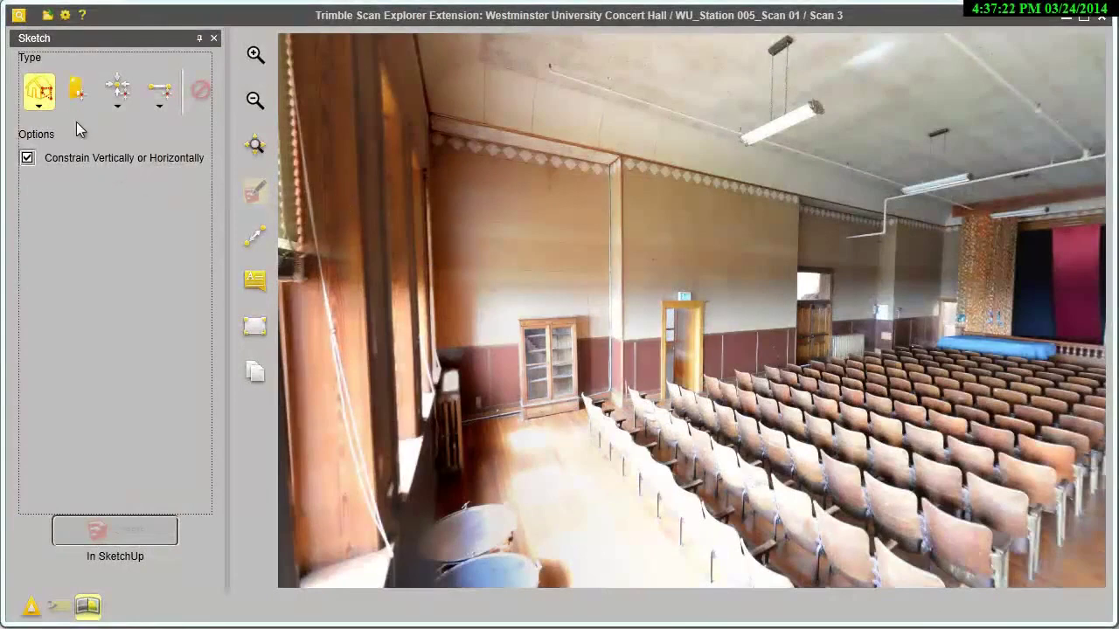
click(43, 94)
click(461, 88)
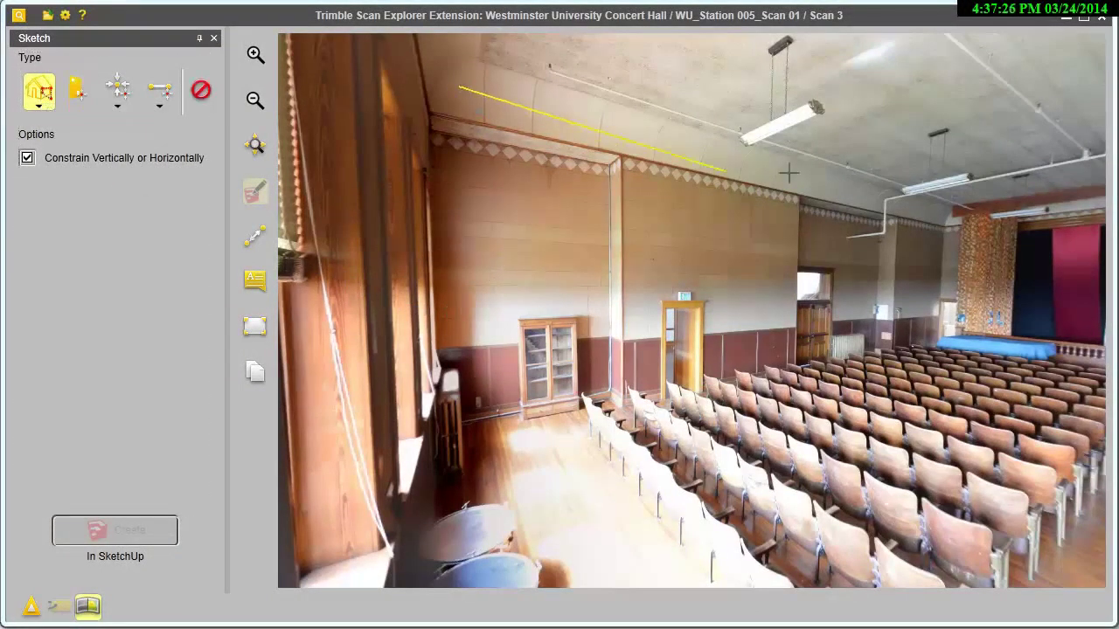
click(950, 216)
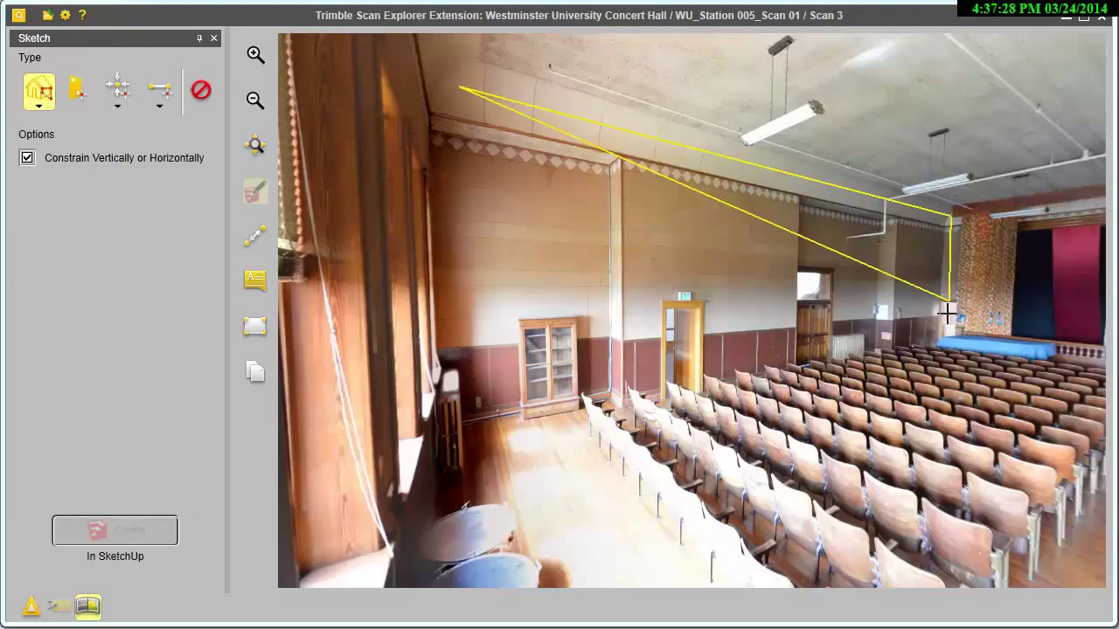
click(946, 334)
double_click(901, 347)
drag(901, 347, 491, 439)
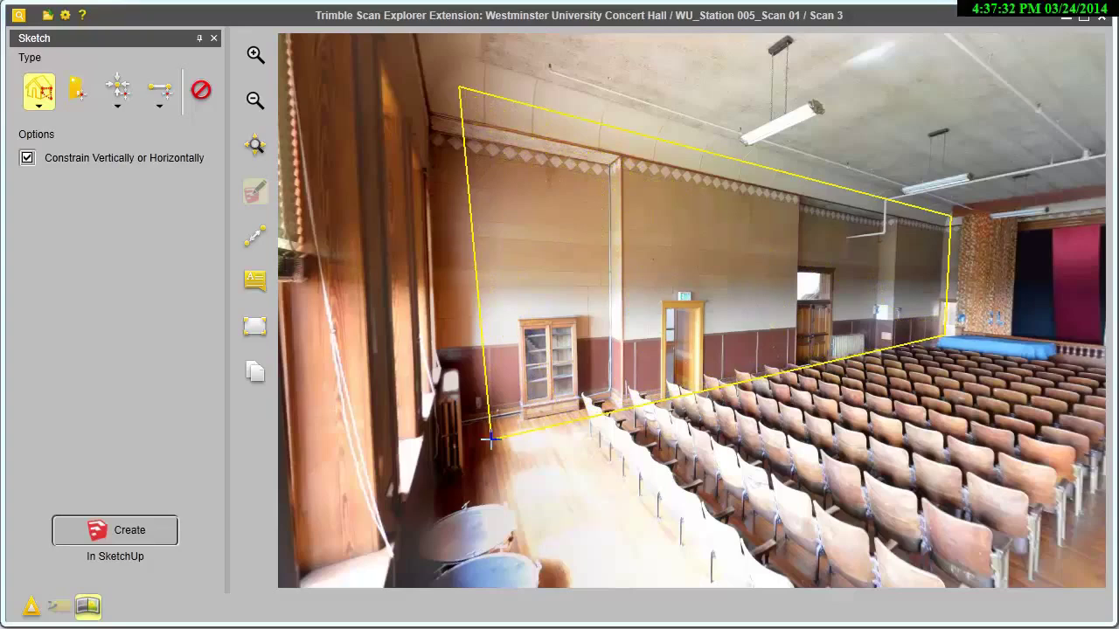
drag(477, 281, 455, 281)
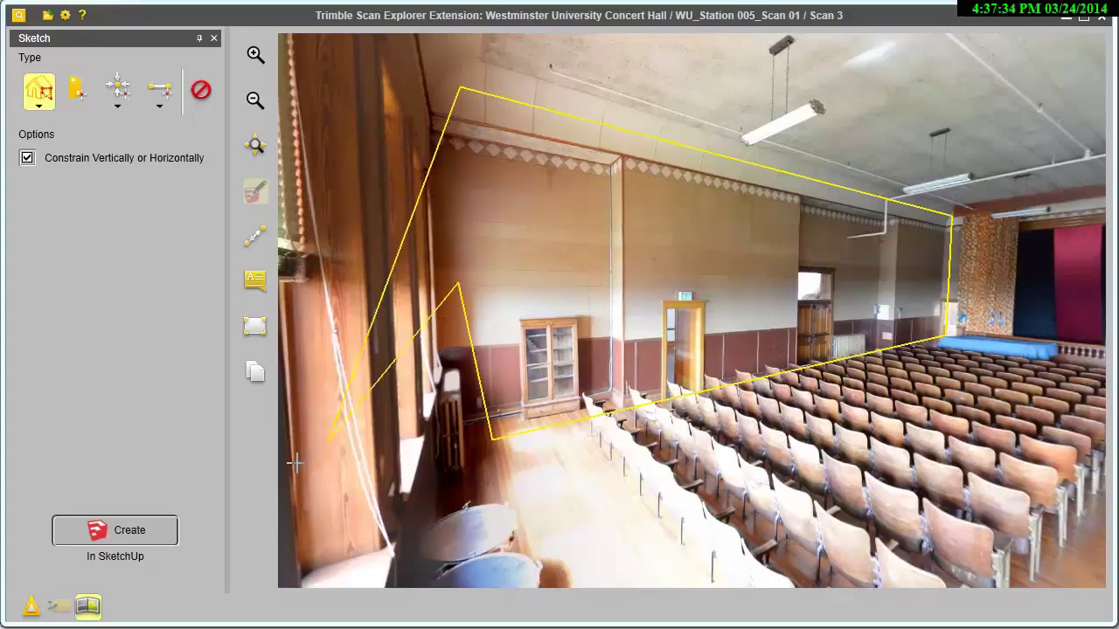
Step: Extract the outlined wall's edges and push/pull the grey face upward into a tall box
click(155, 531)
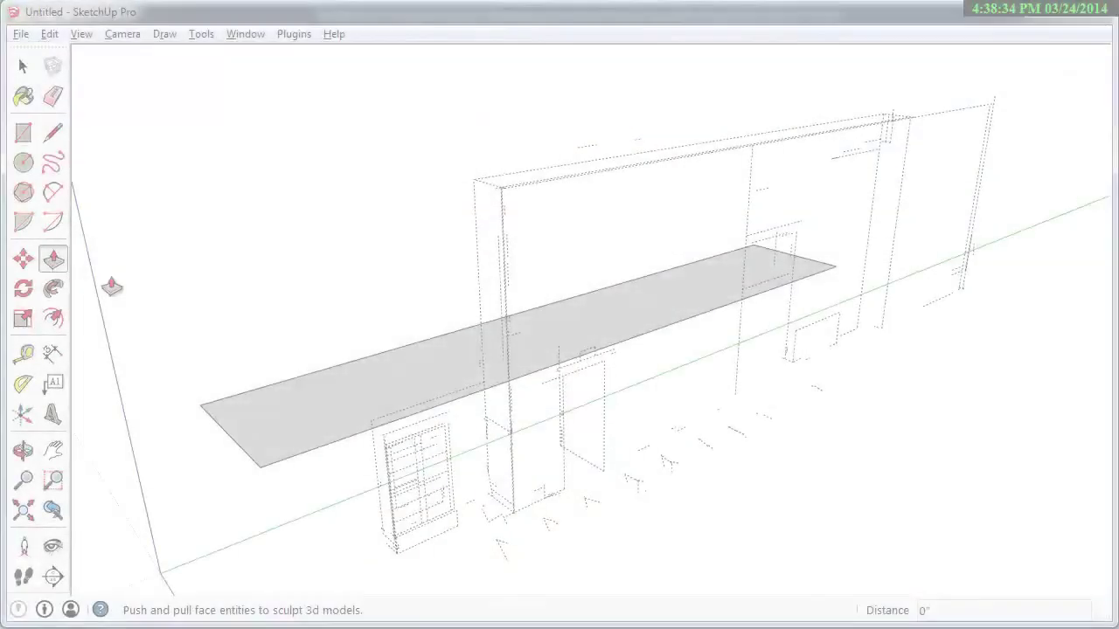
click(370, 386)
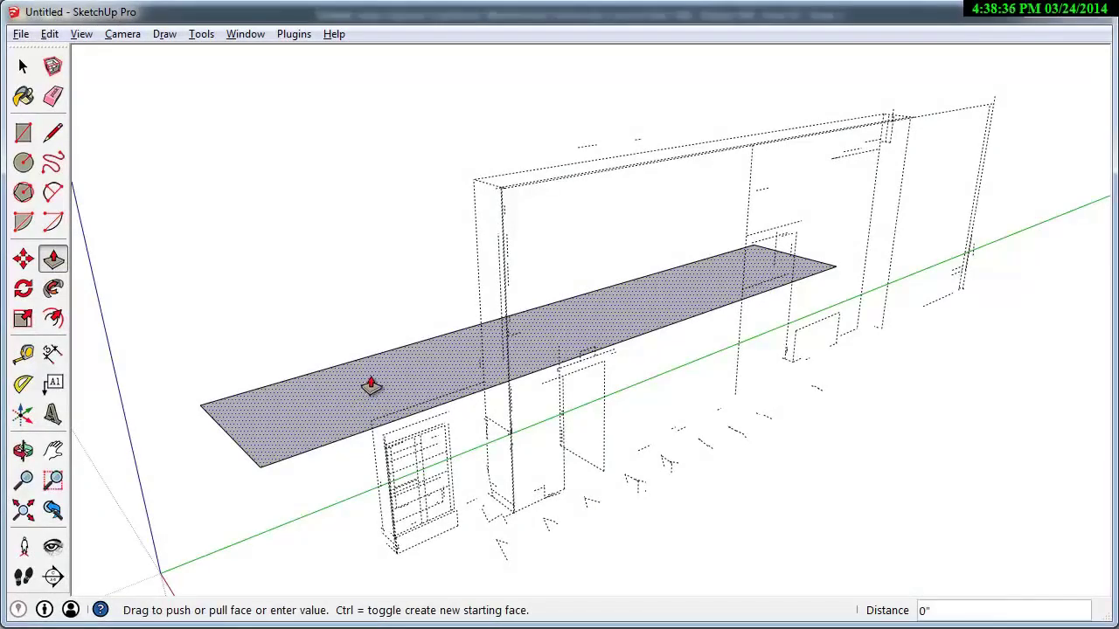
drag(371, 386, 488, 186)
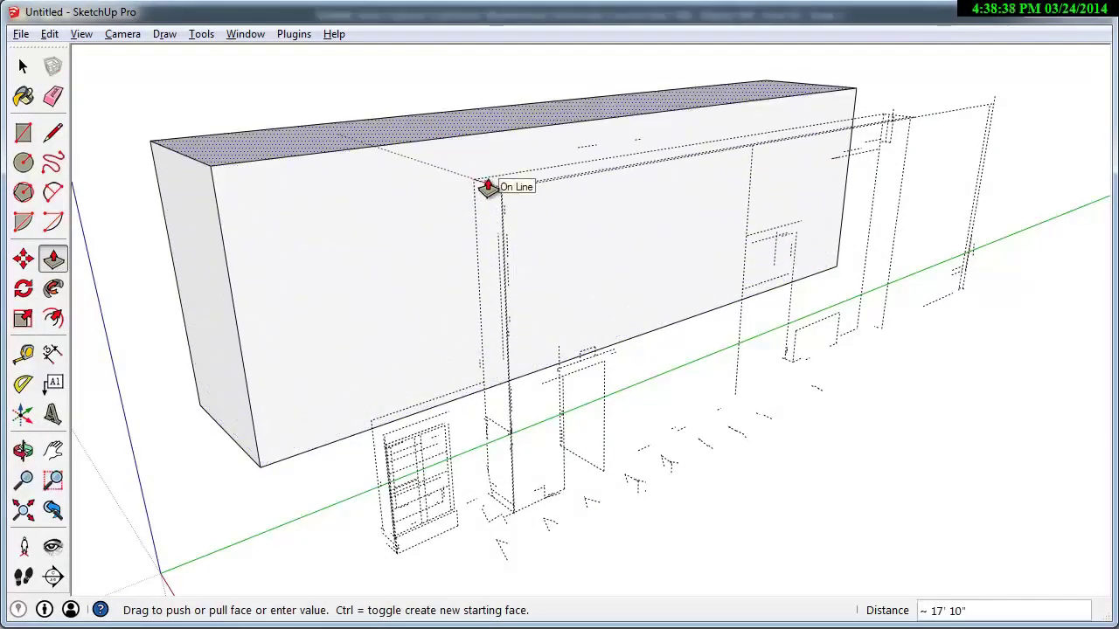
Step: Push the box's left end inward and pull its front face out toward the viewer
drag(217, 305, 478, 304)
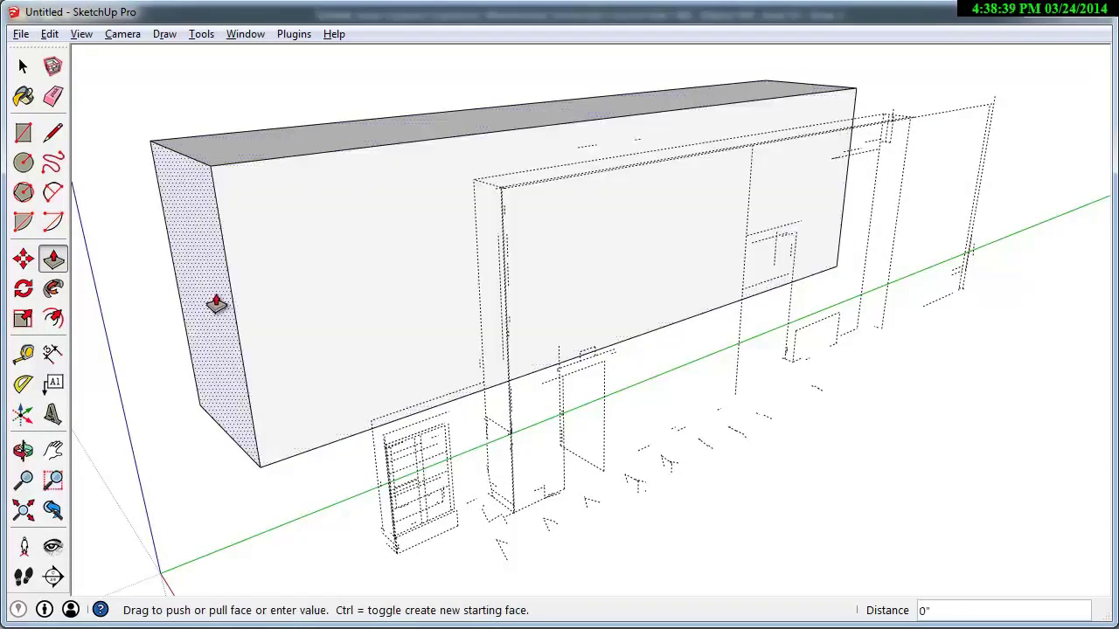
click(475, 305)
mouse_move(542, 323)
middle_down()
mouse_move(454, 234)
mouse_move(573, 352)
middle_up()
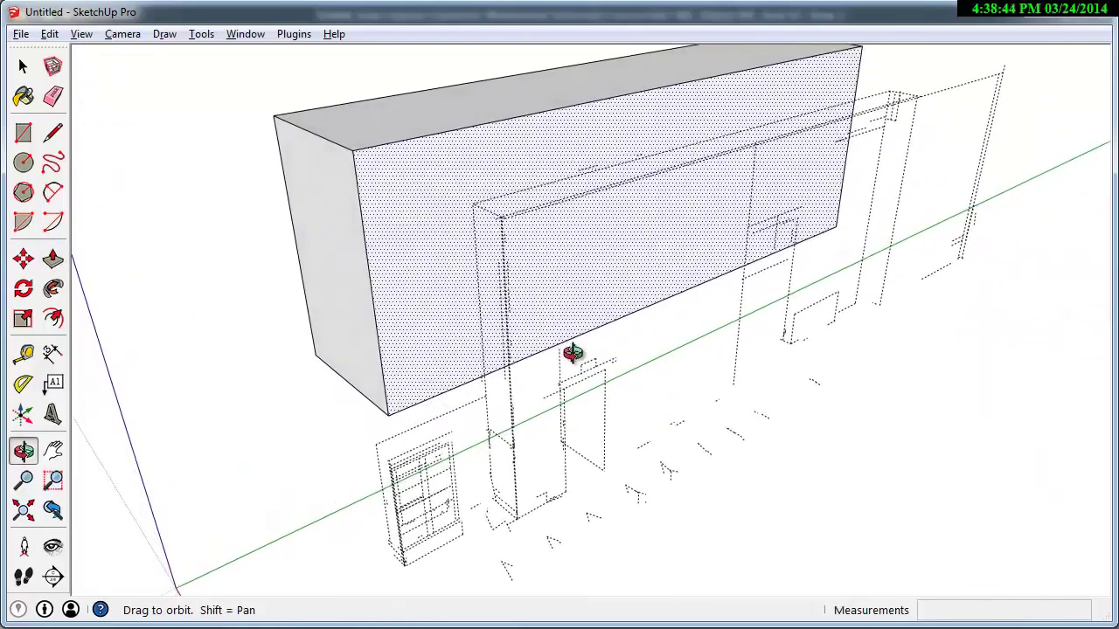
click(419, 242)
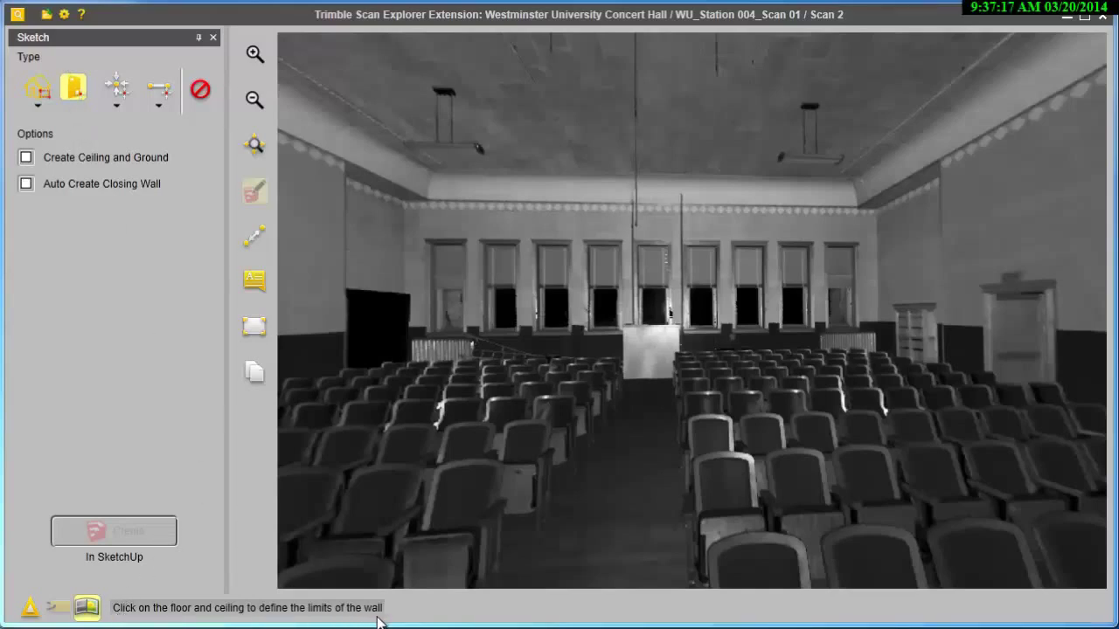
Step: Set wall height floor to ceiling, pick two points on the left, back and right walls, and create them
click(642, 448)
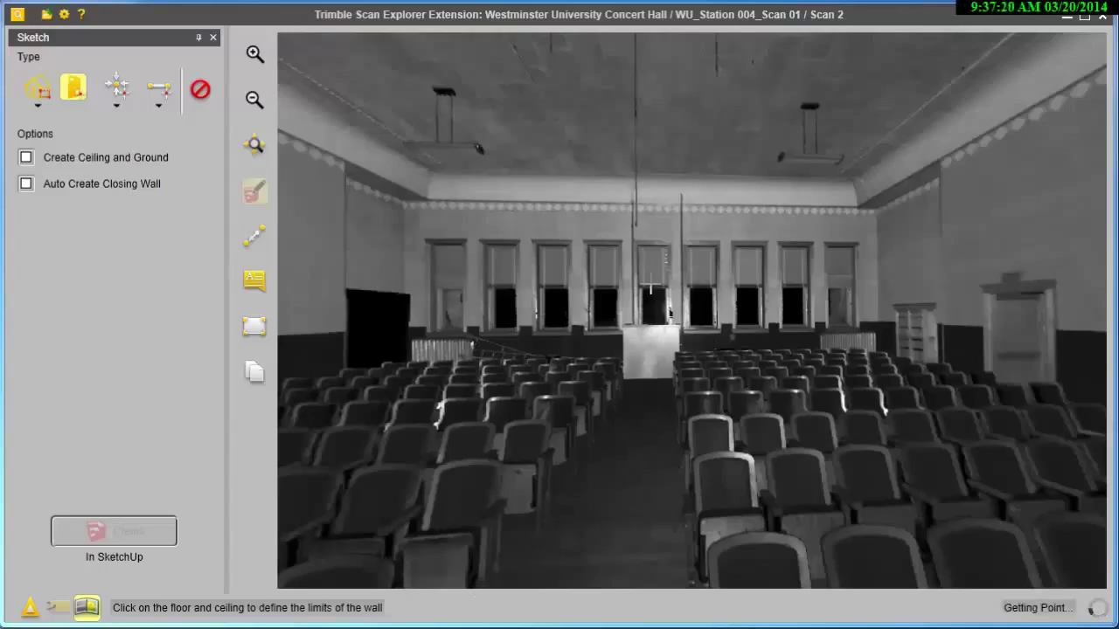
click(649, 124)
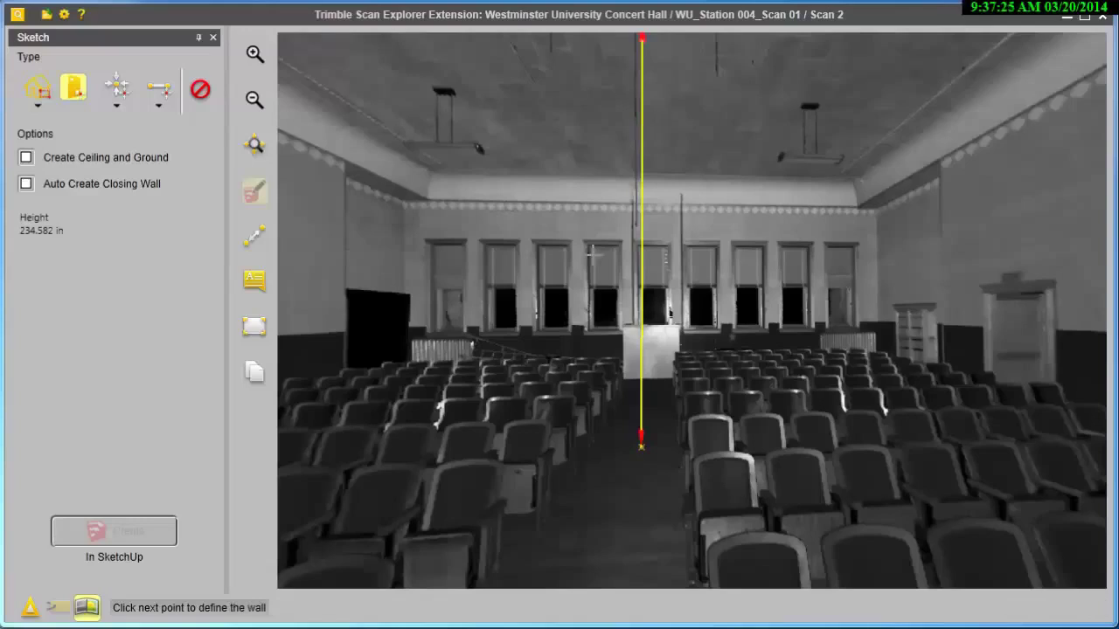
click(349, 187)
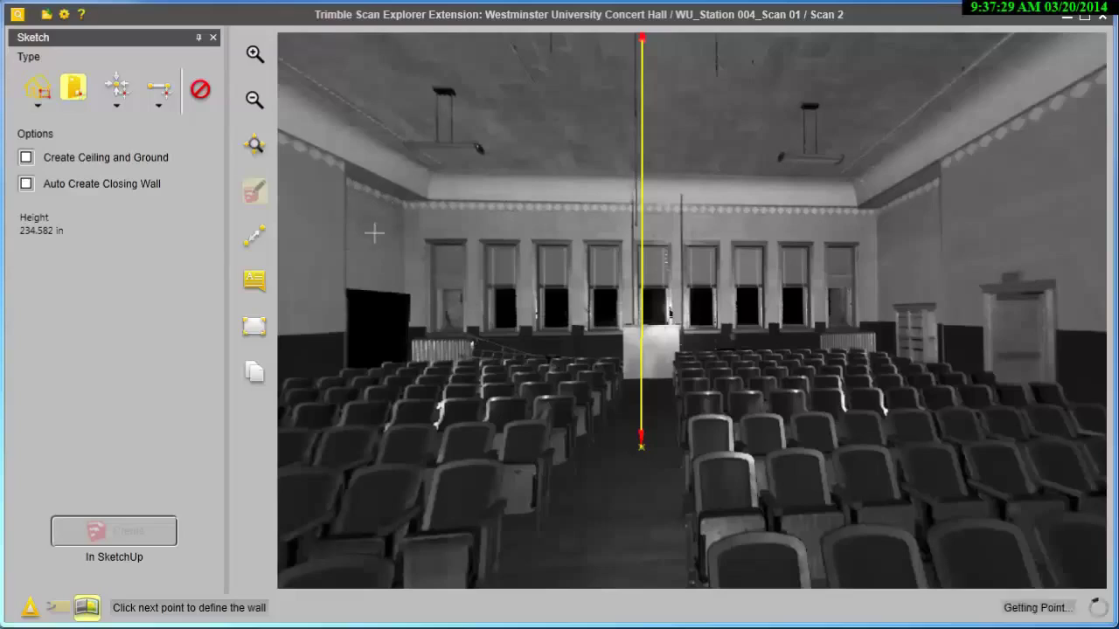
click(400, 288)
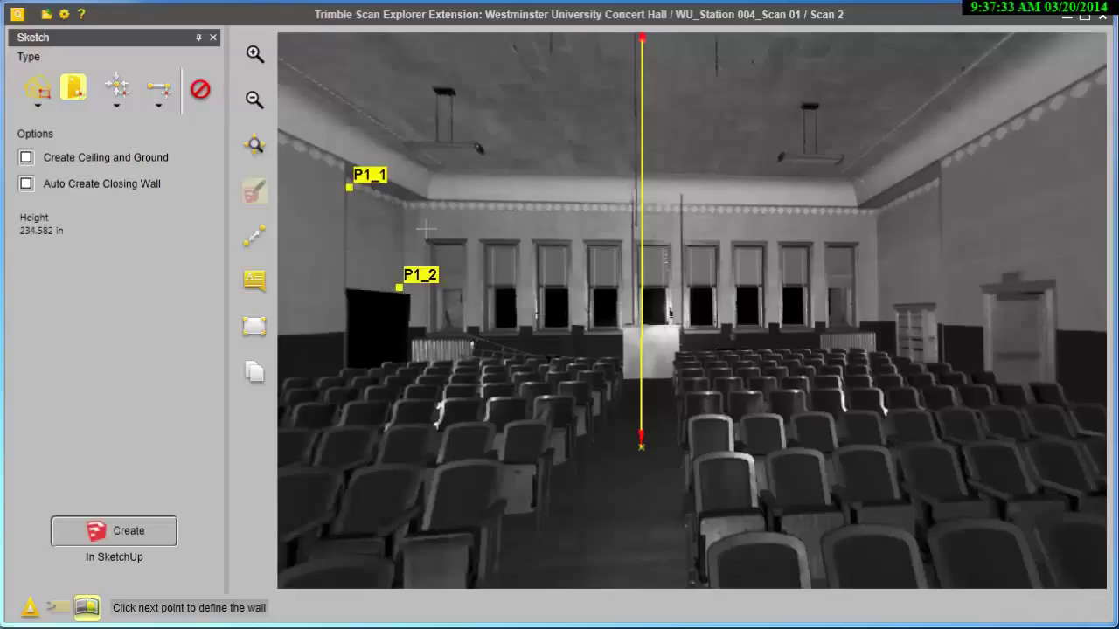
click(408, 211)
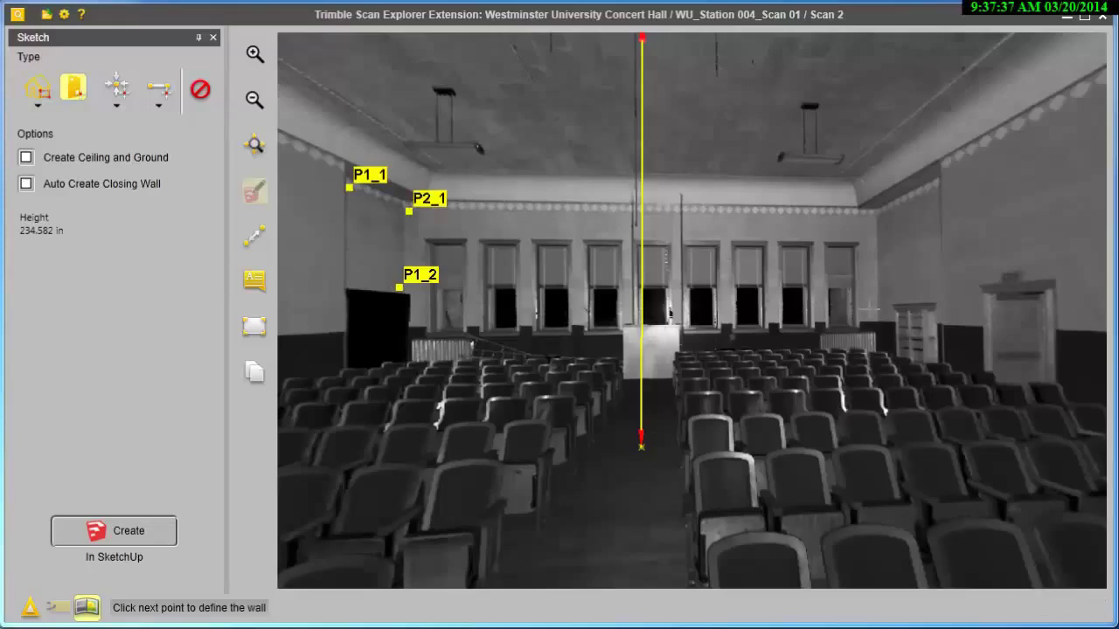
click(867, 309)
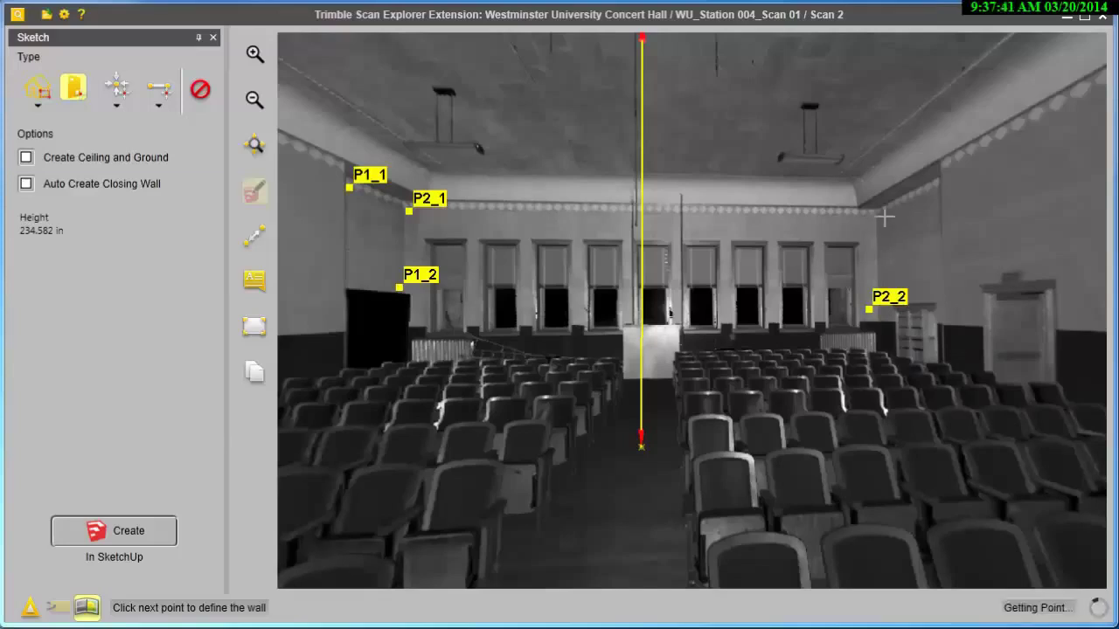
click(884, 215)
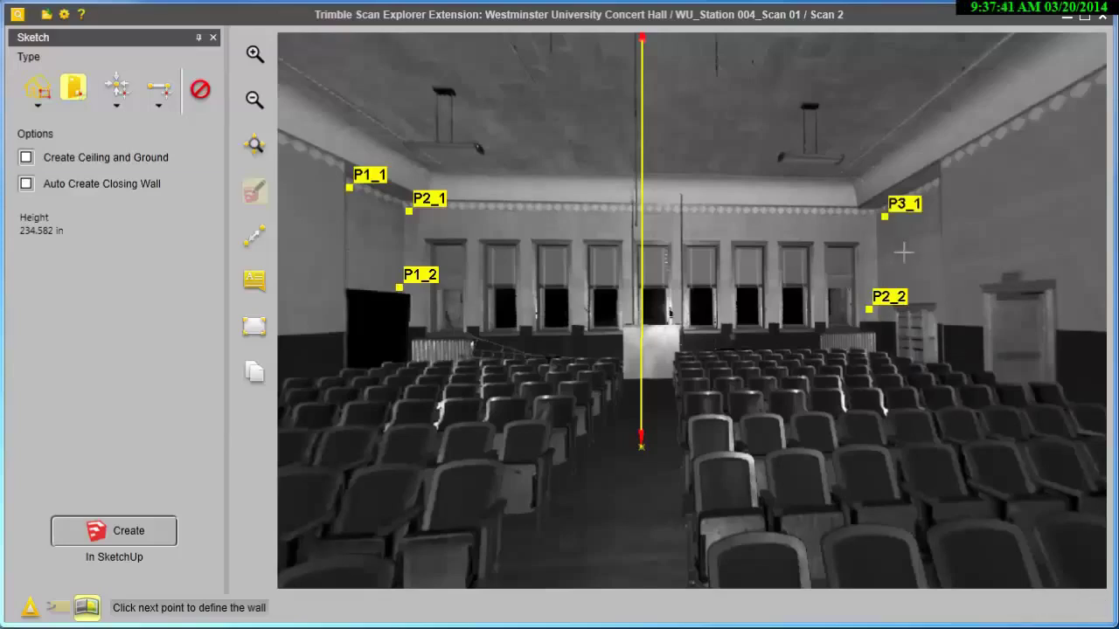
click(933, 295)
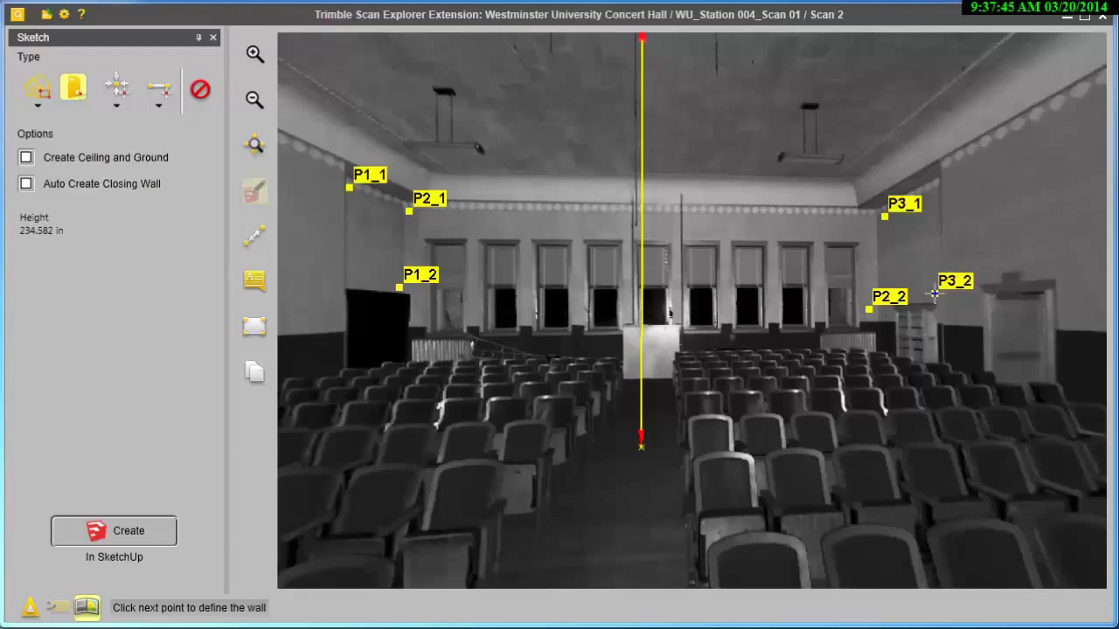
click(137, 528)
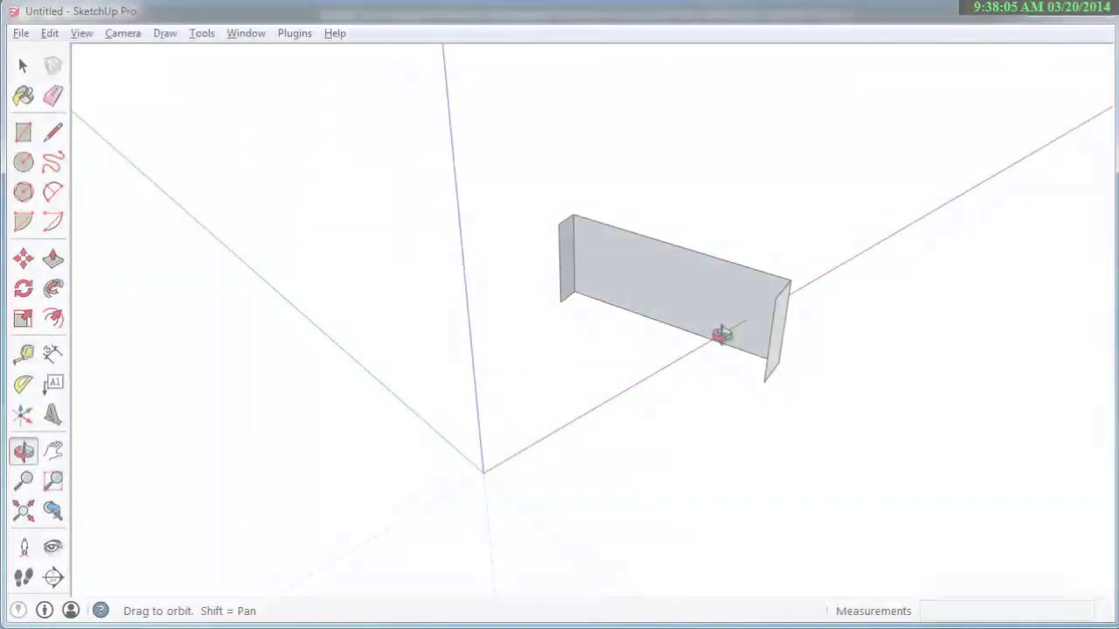
Step: Place the model axes at the wall corner, with the red axis along its bottom edge
mouse_move(722, 332)
mouse_down()
mouse_move(436, 375)
mouse_move(422, 365)
mouse_up()
key(space)
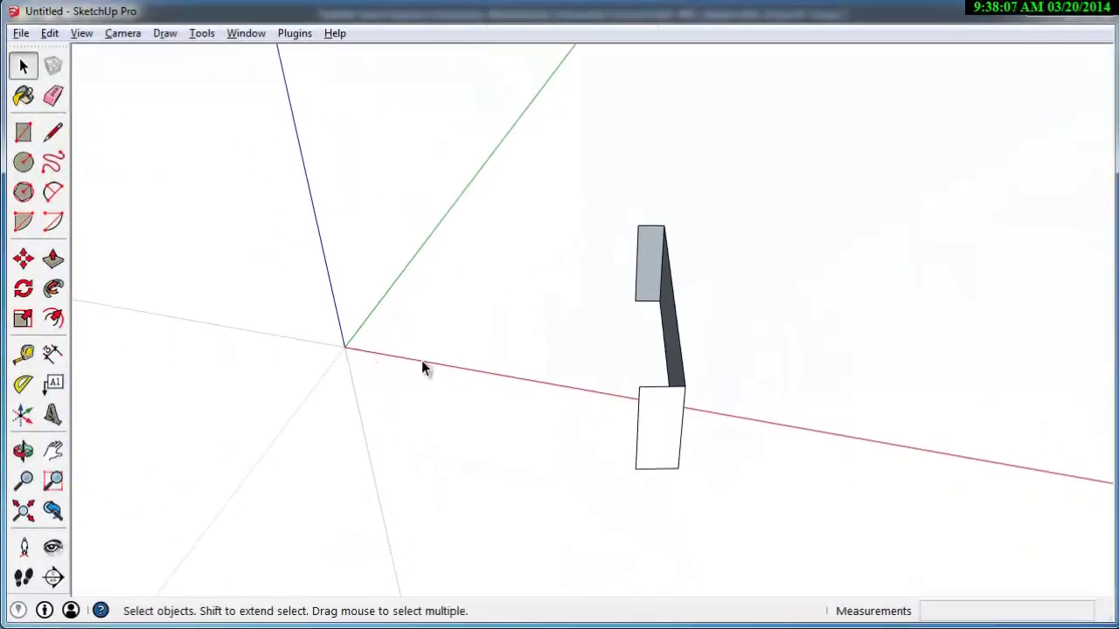
right_click(421, 367)
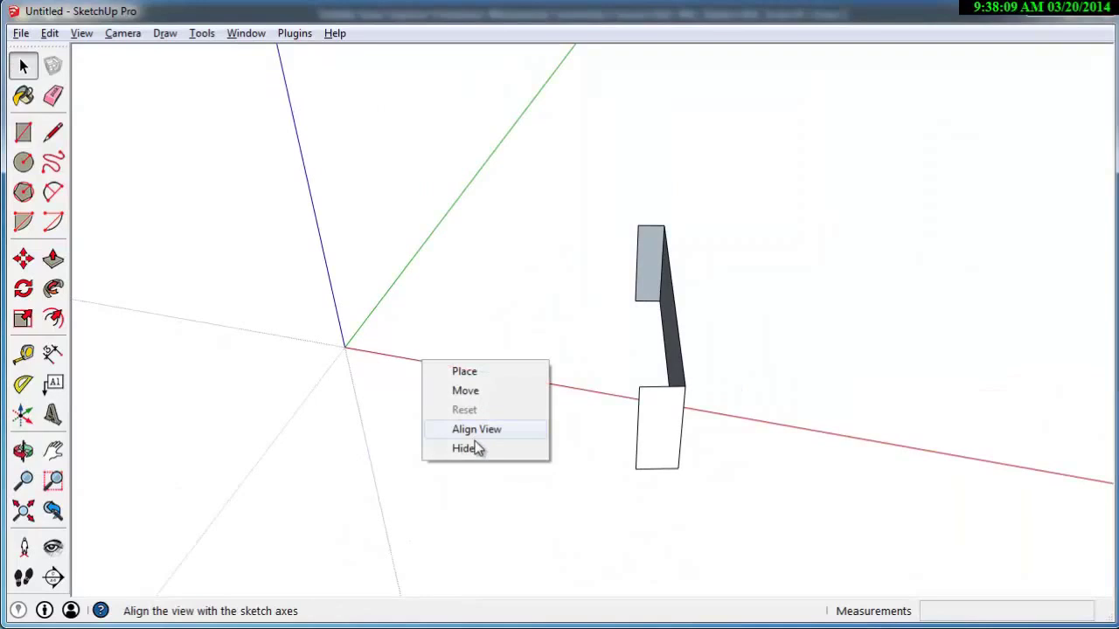
click(472, 372)
click(686, 465)
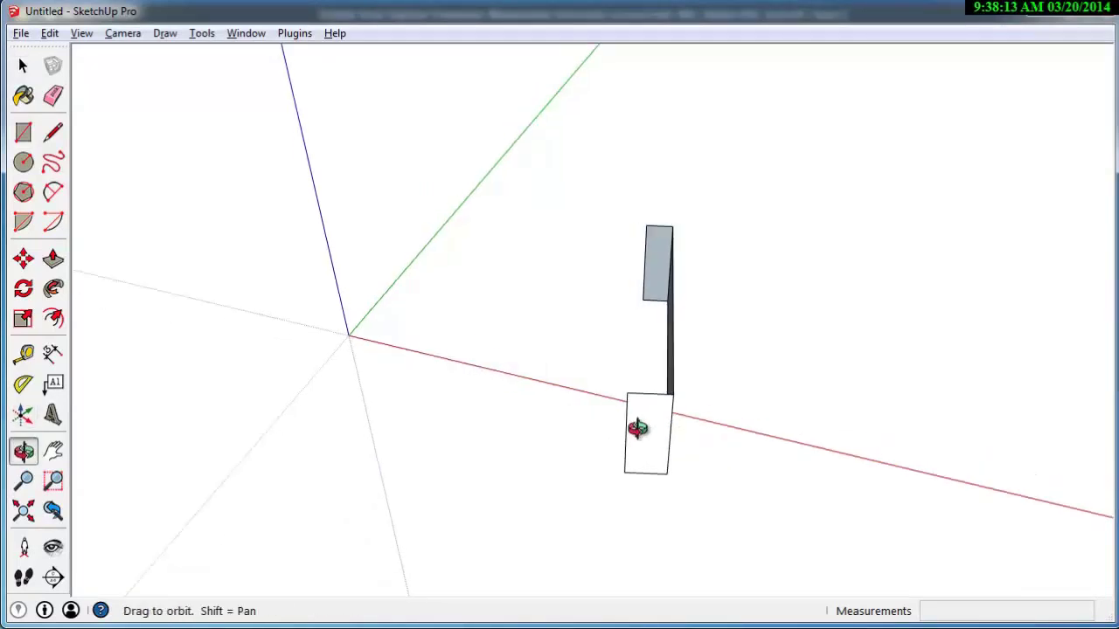
mouse_move(686, 466)
middle_down()
mouse_move(287, 451)
mouse_move(494, 465)
middle_up()
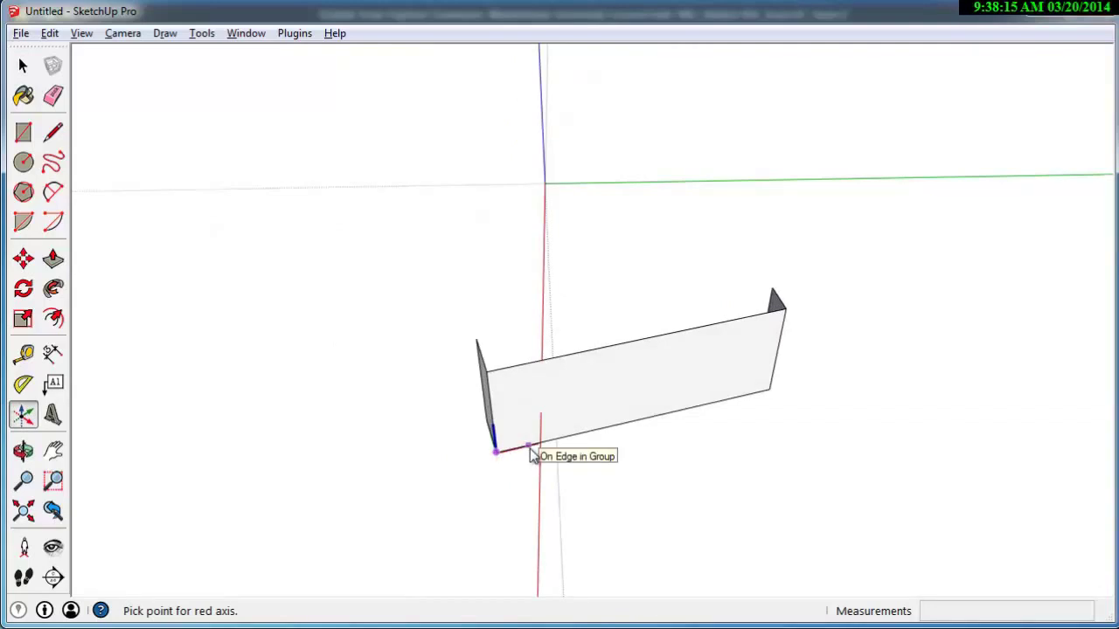
click(526, 451)
click(455, 442)
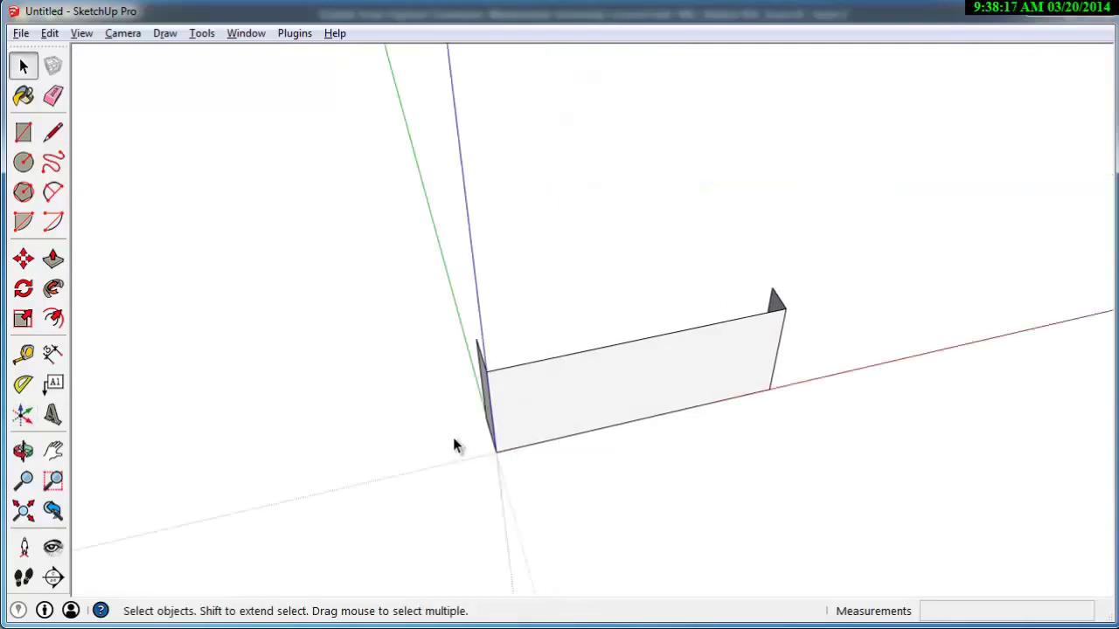
mouse_move(454, 444)
middle_down()
mouse_move(779, 461)
mouse_move(999, 448)
mouse_move(674, 374)
mouse_move(957, 283)
mouse_move(702, 341)
middle_up()
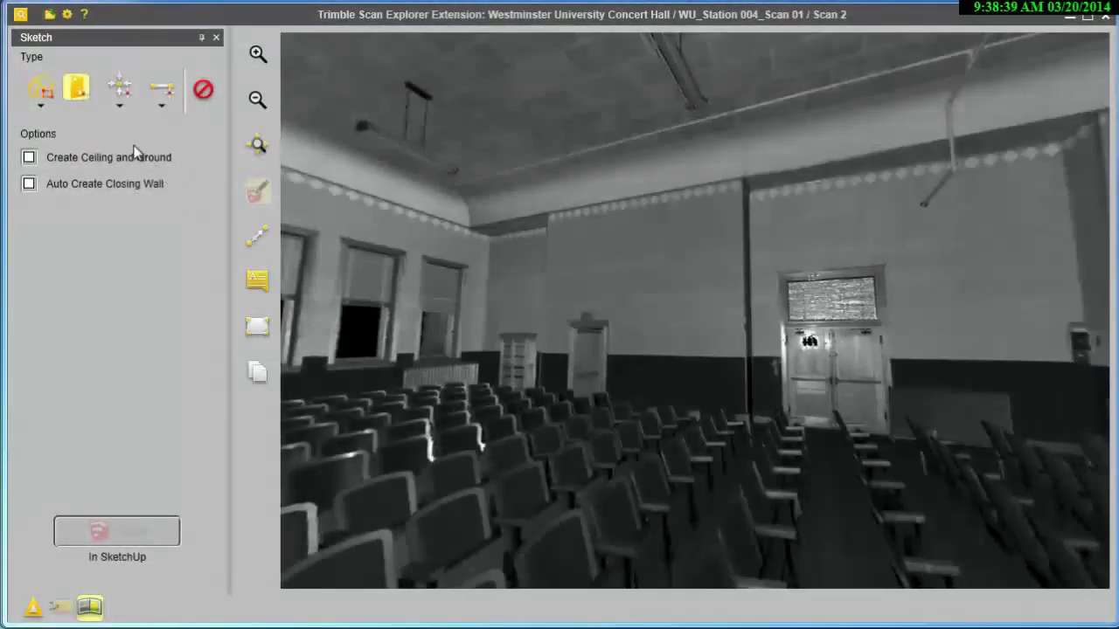
Step: Define a wall beside the double doors from floor and ceiling points plus face points P1_1 and P1_2
click(78, 95)
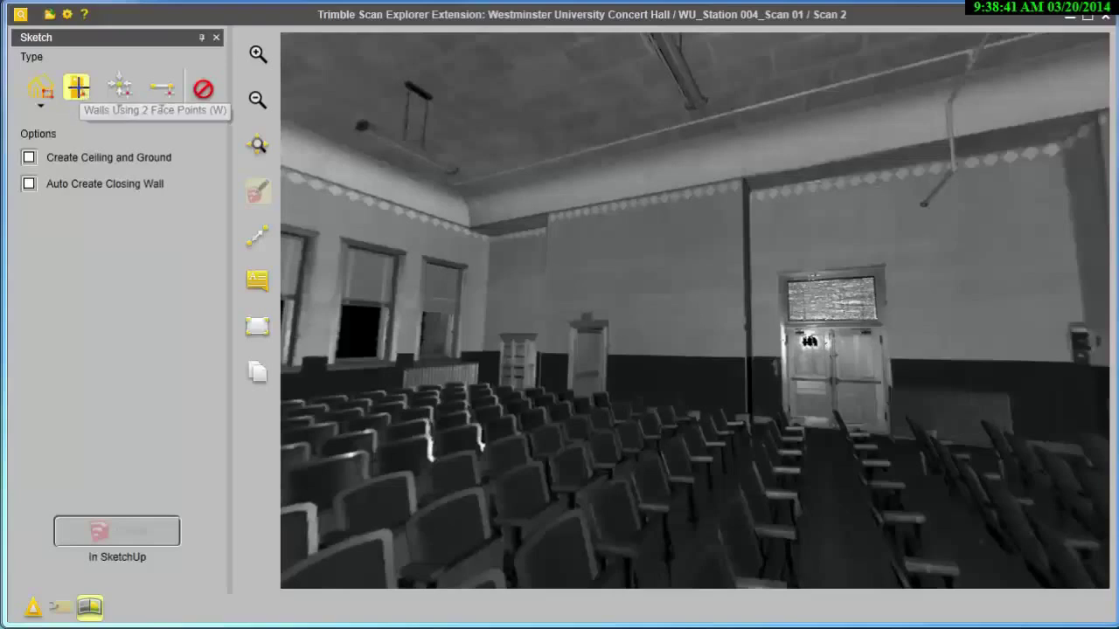
click(836, 523)
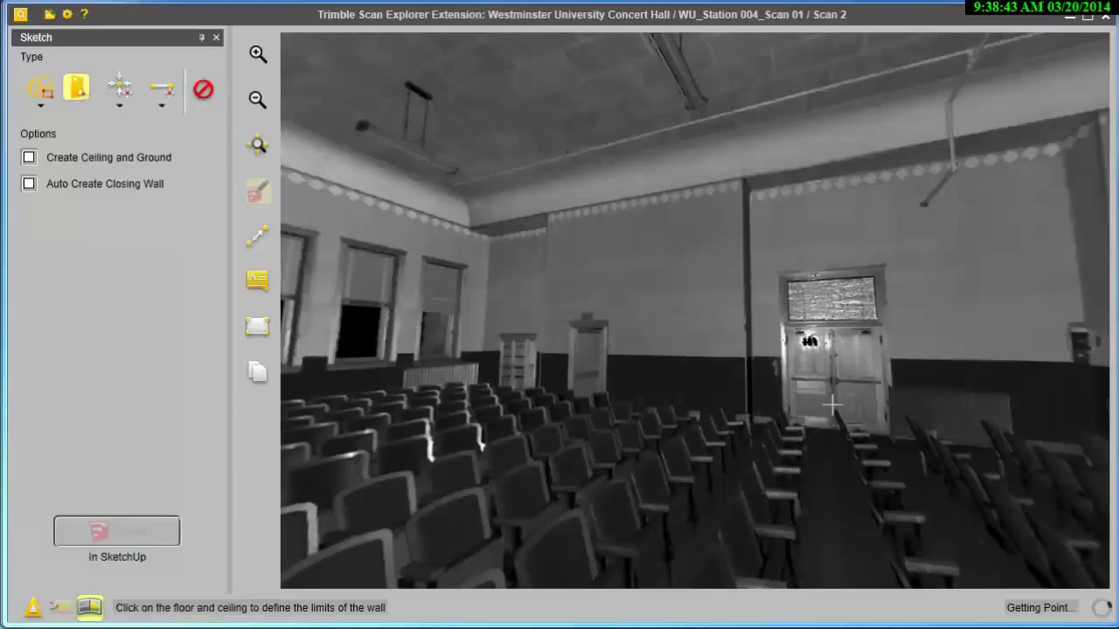
click(812, 72)
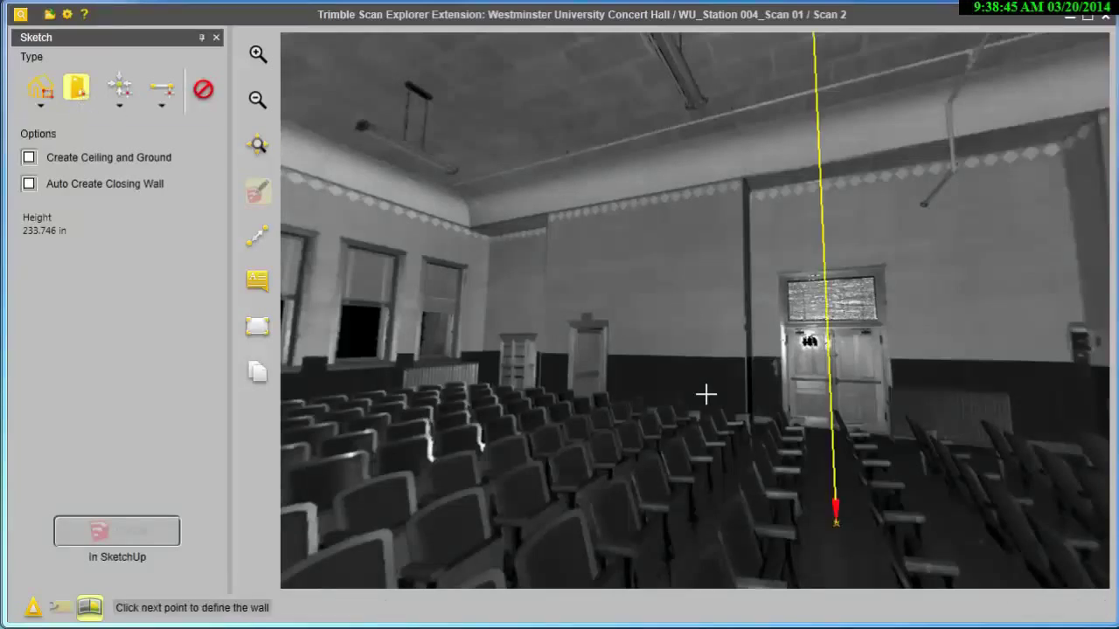
scroll(717, 449, down, 3)
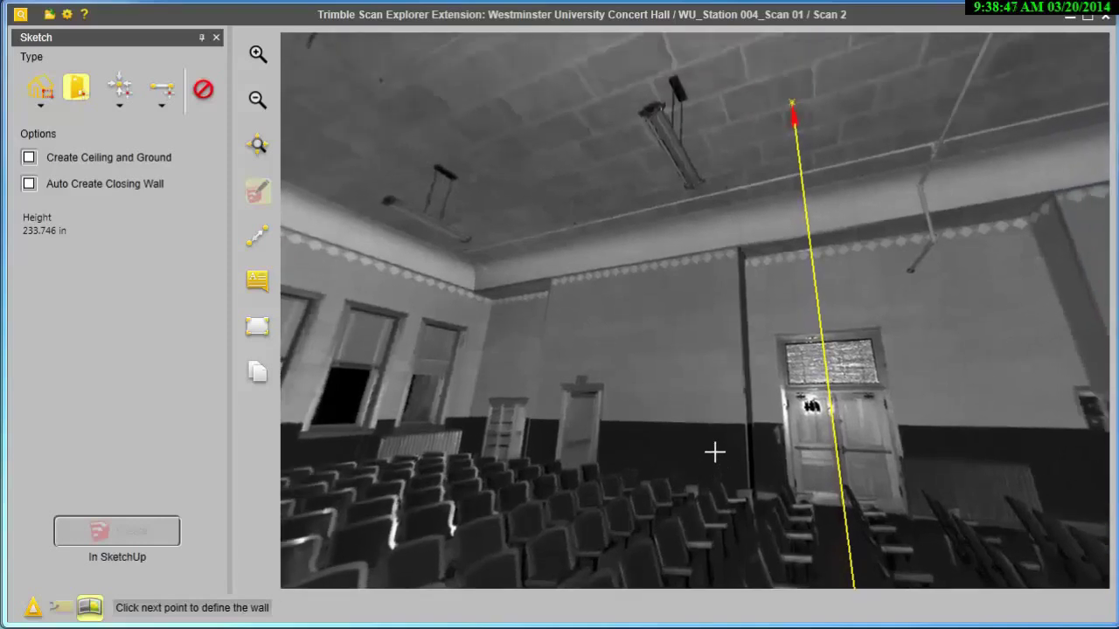
scroll(721, 402, up, 3)
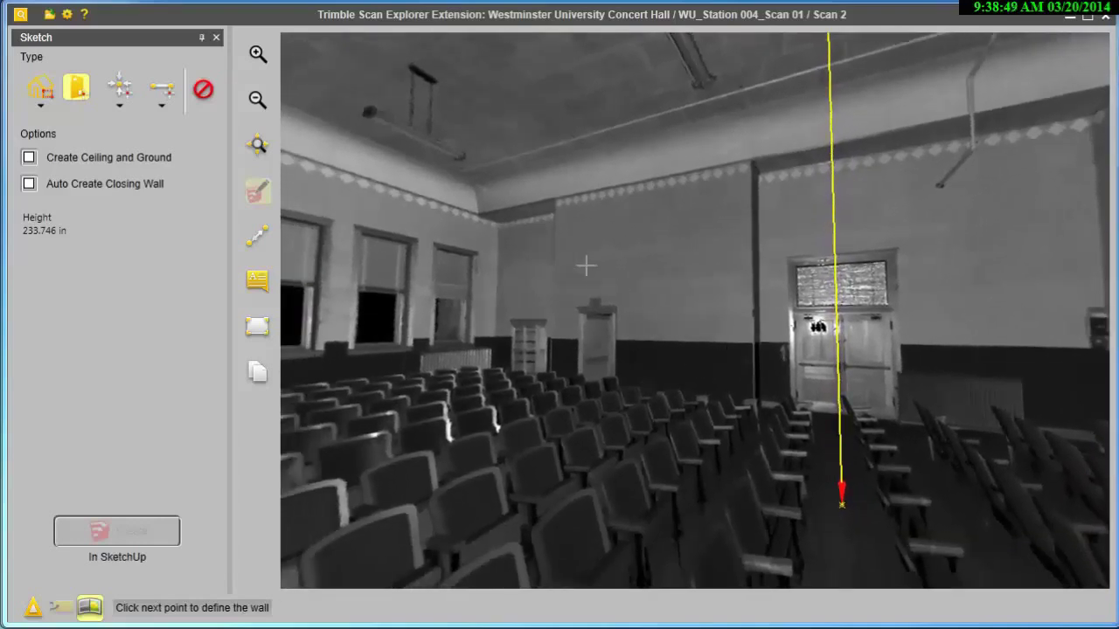
click(559, 206)
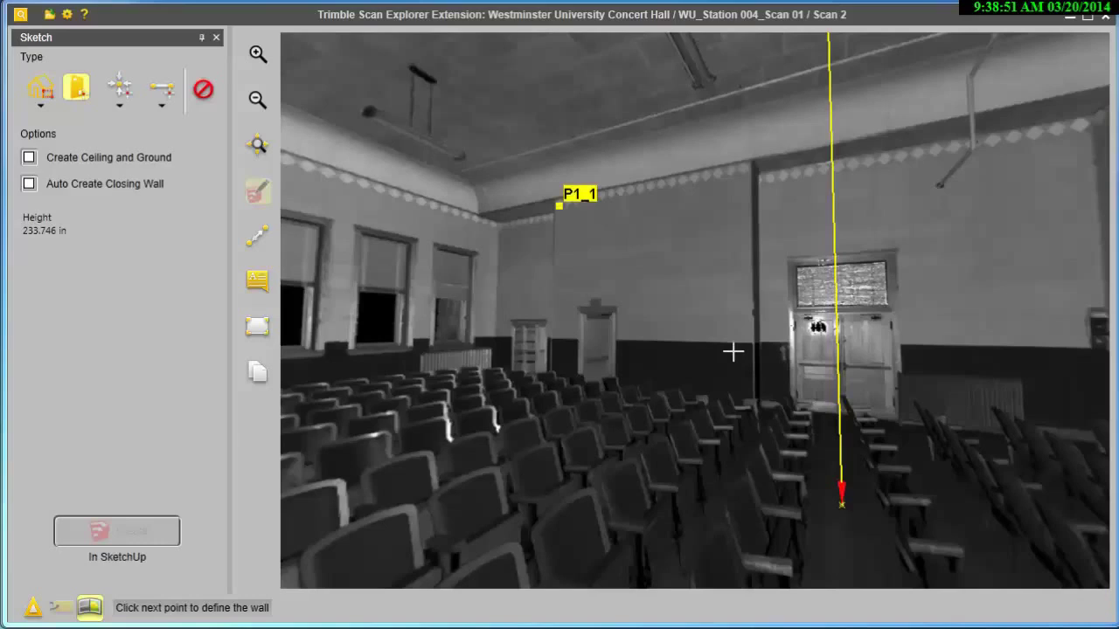
click(741, 377)
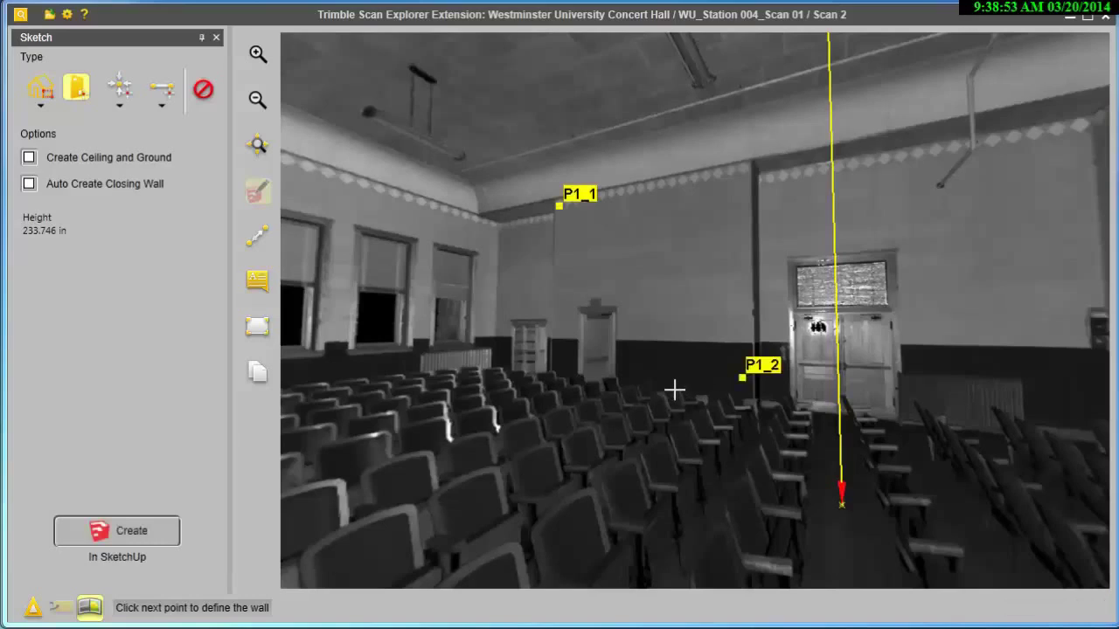
Step: Create the wall in SketchUp and orbit to inspect the new panel
click(144, 542)
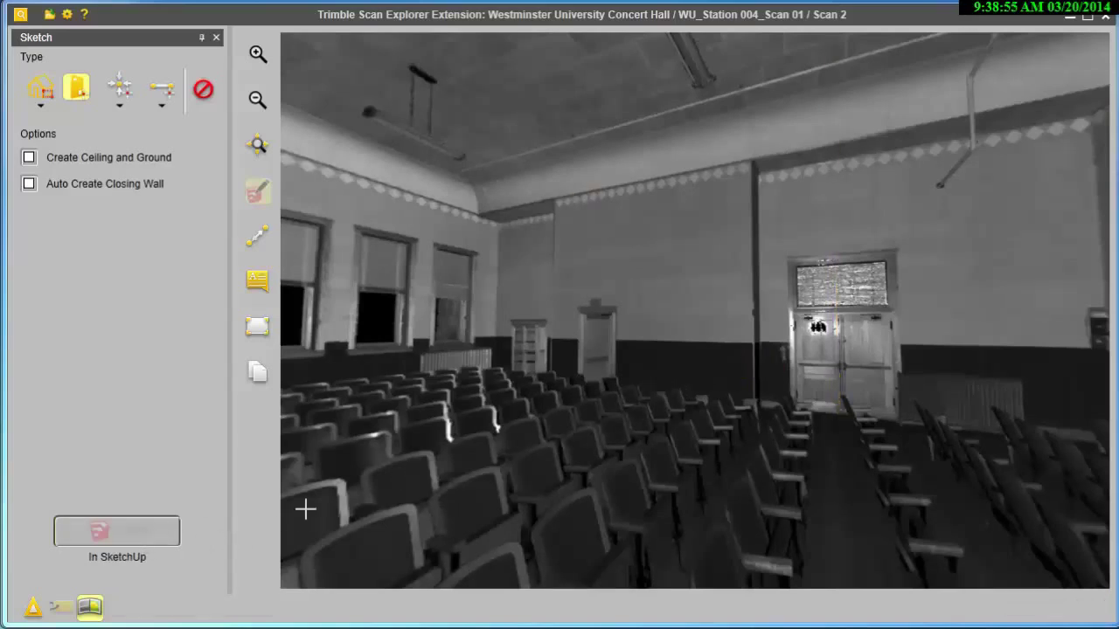
key(alt+Tab)
middle_drag(439, 405, 742, 475)
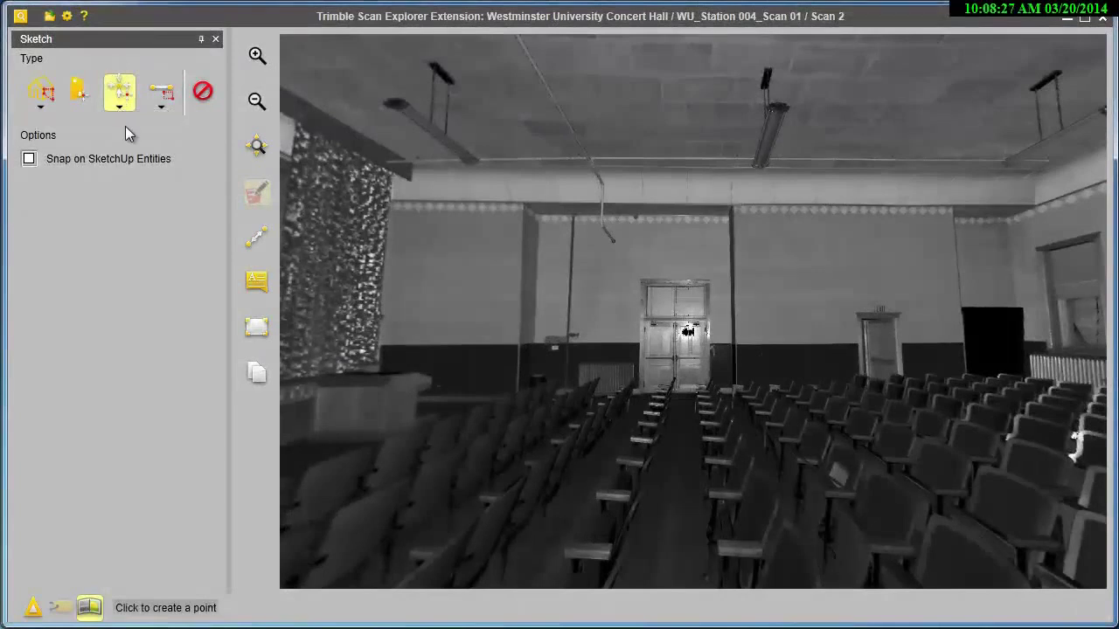
Step: Place five construction points on the hall walls using Point Selection, including beside the double doors
click(119, 107)
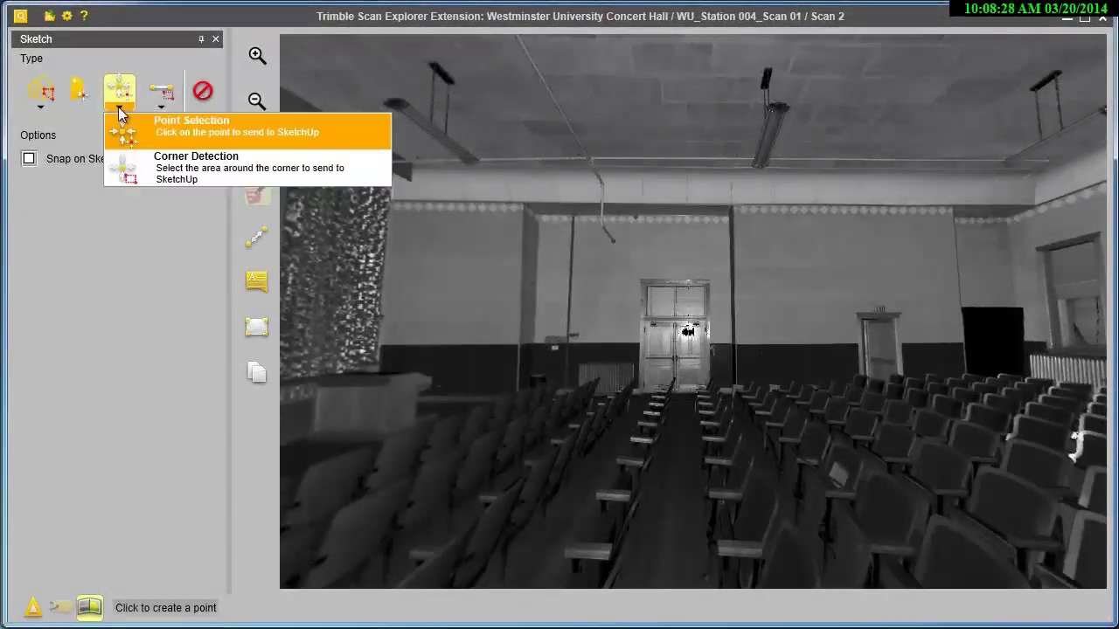
click(196, 131)
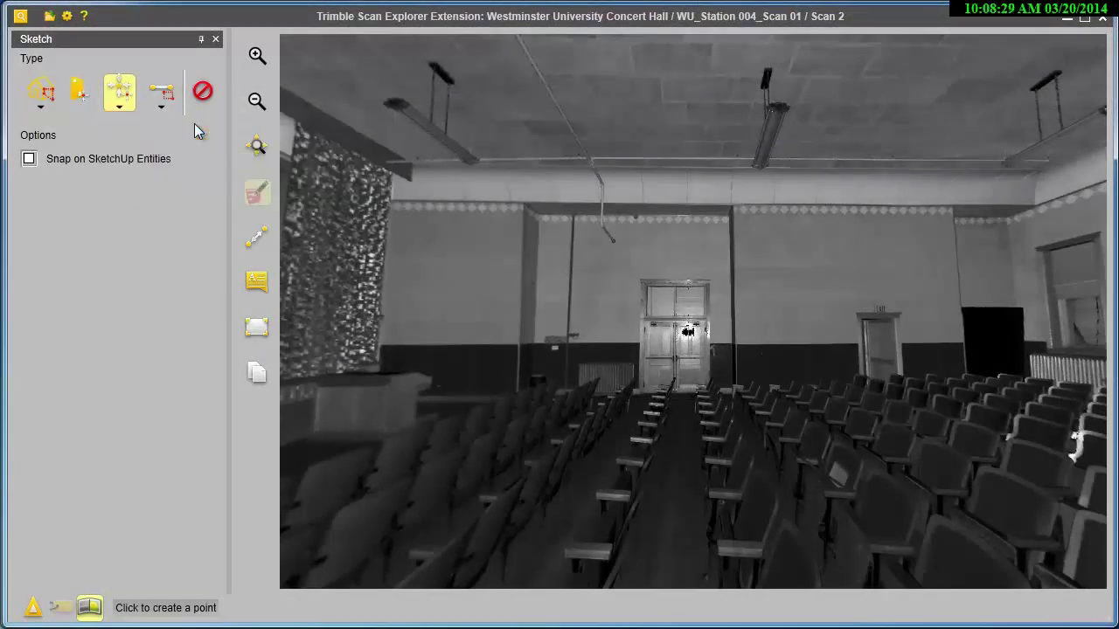
click(402, 220)
click(503, 323)
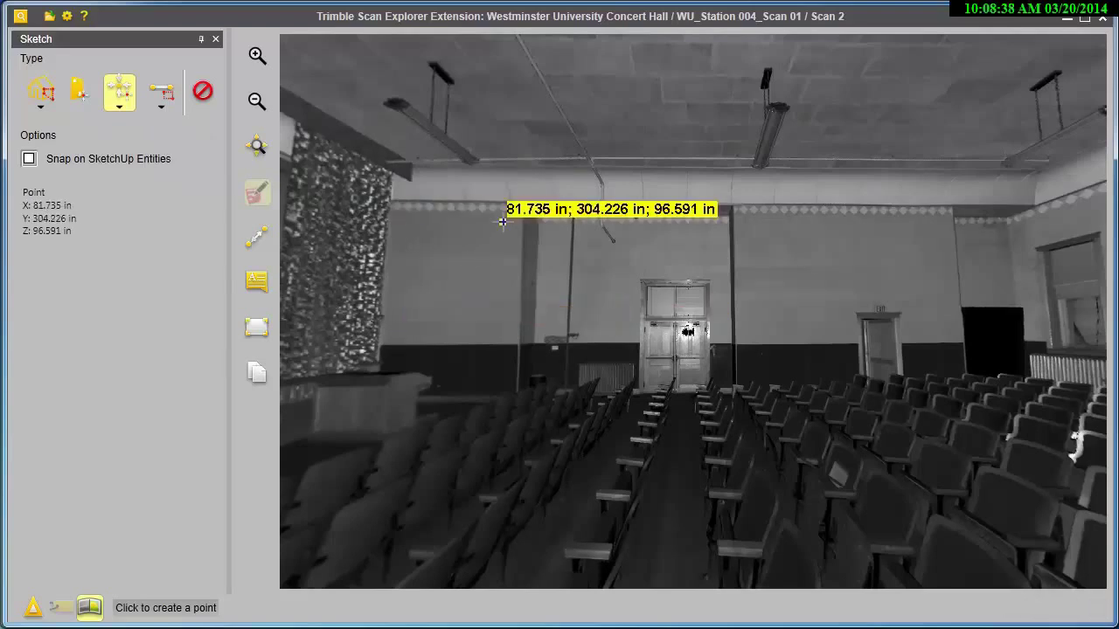
click(549, 327)
click(717, 336)
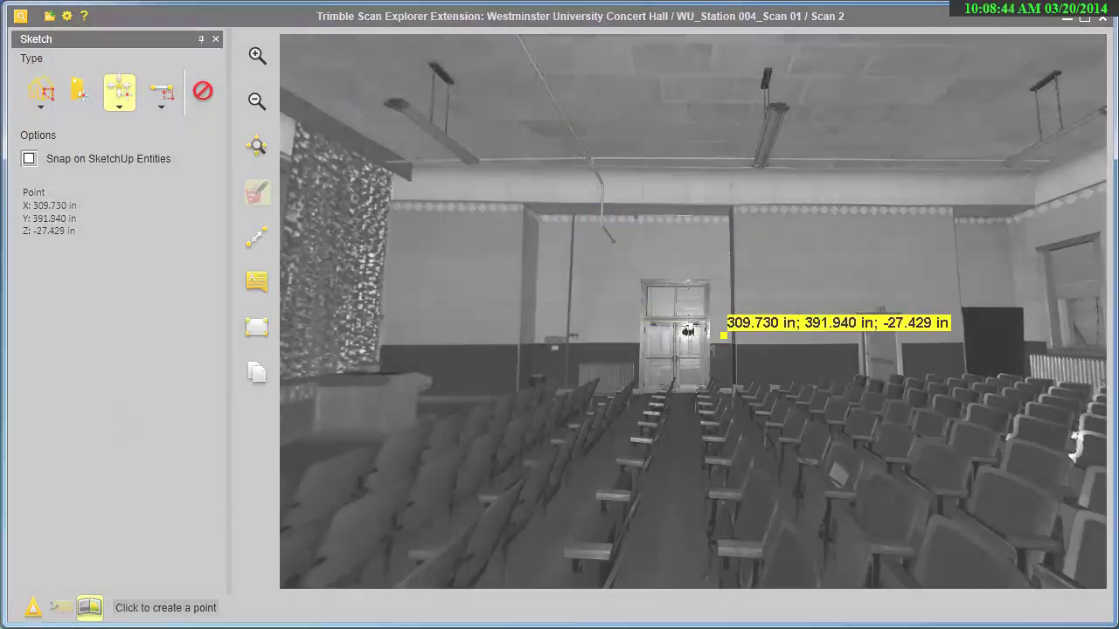
click(717, 230)
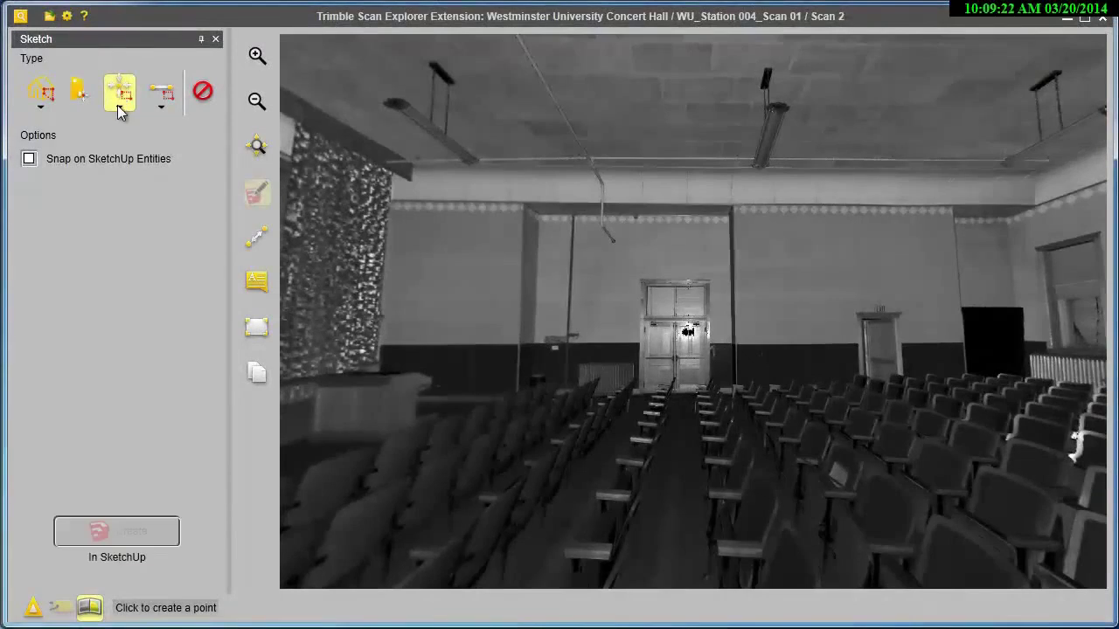
Step: Detect the beam-column corner with Corner Detection and extract it to SketchUp
click(120, 107)
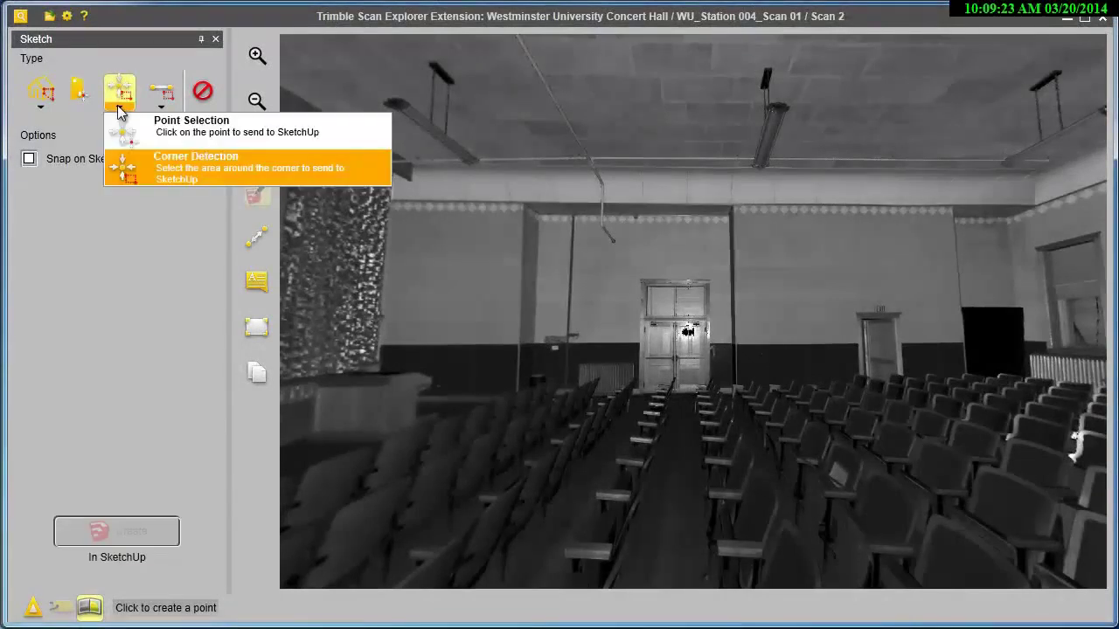
click(194, 176)
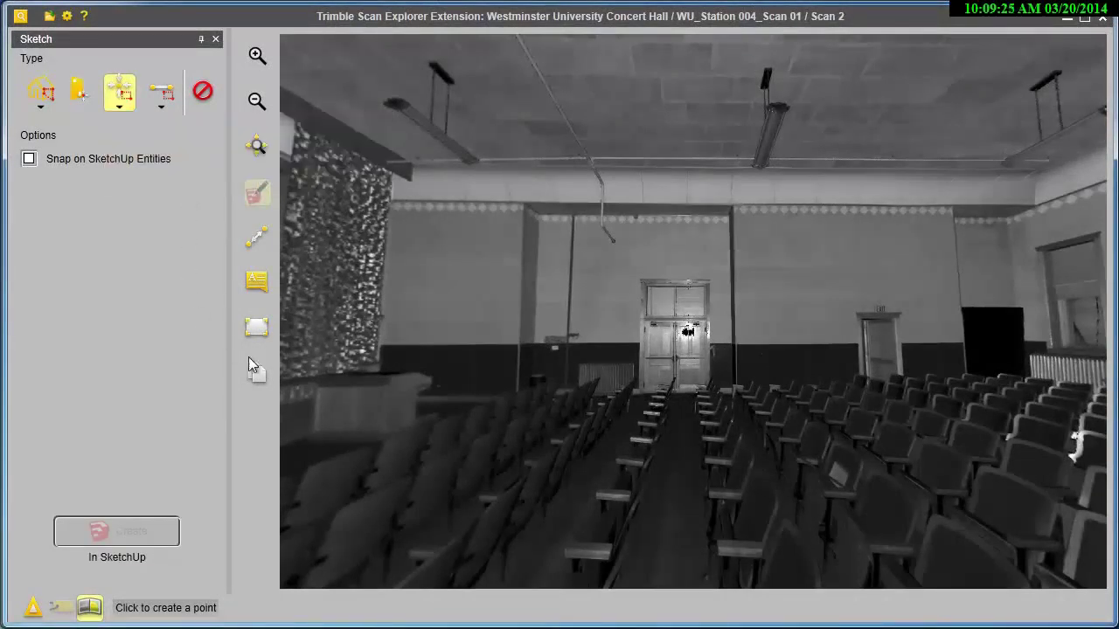
mouse_move(503, 384)
middle_down()
mouse_move(529, 452)
mouse_move(582, 394)
mouse_move(595, 400)
middle_up()
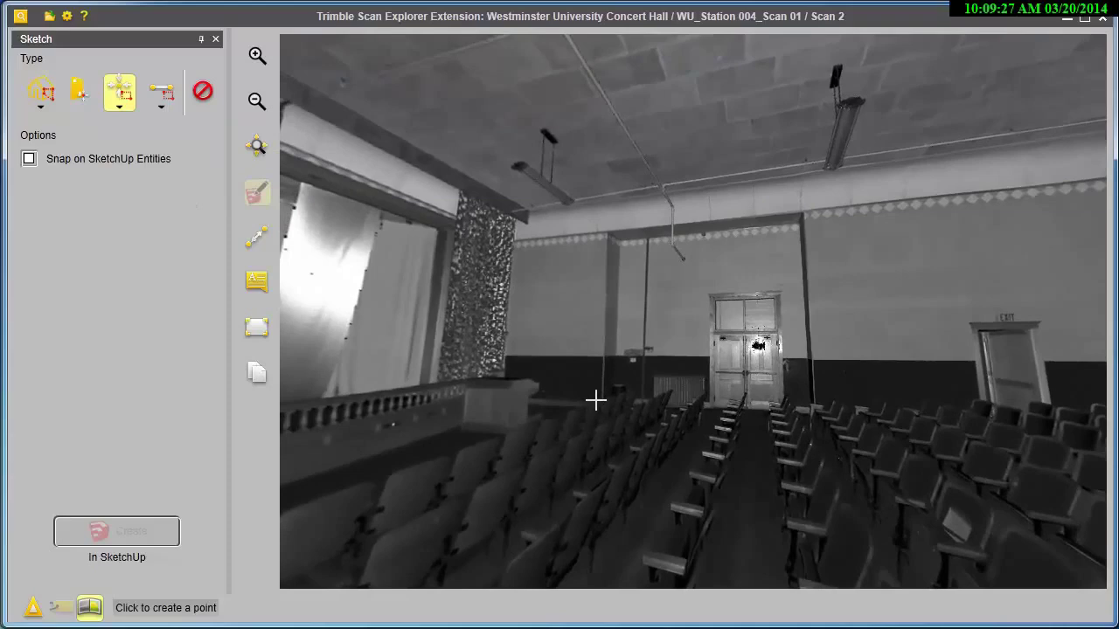
scroll(641, 234, up, 2)
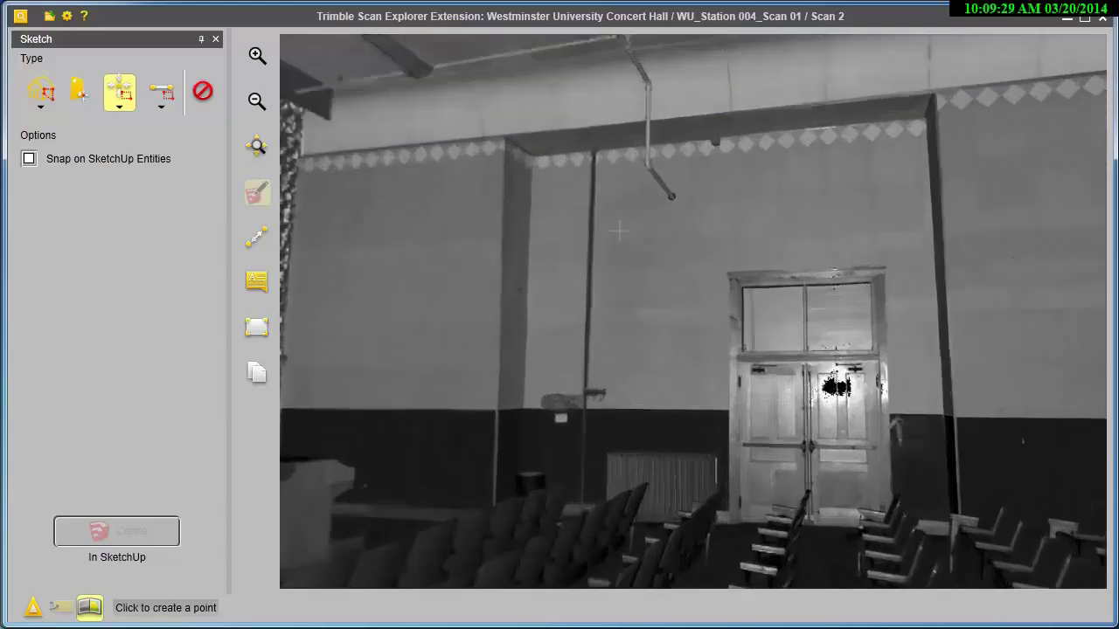
scroll(642, 233, up, 2)
scroll(682, 297, up, 2)
scroll(725, 371, up, 2)
scroll(727, 372, up, 2)
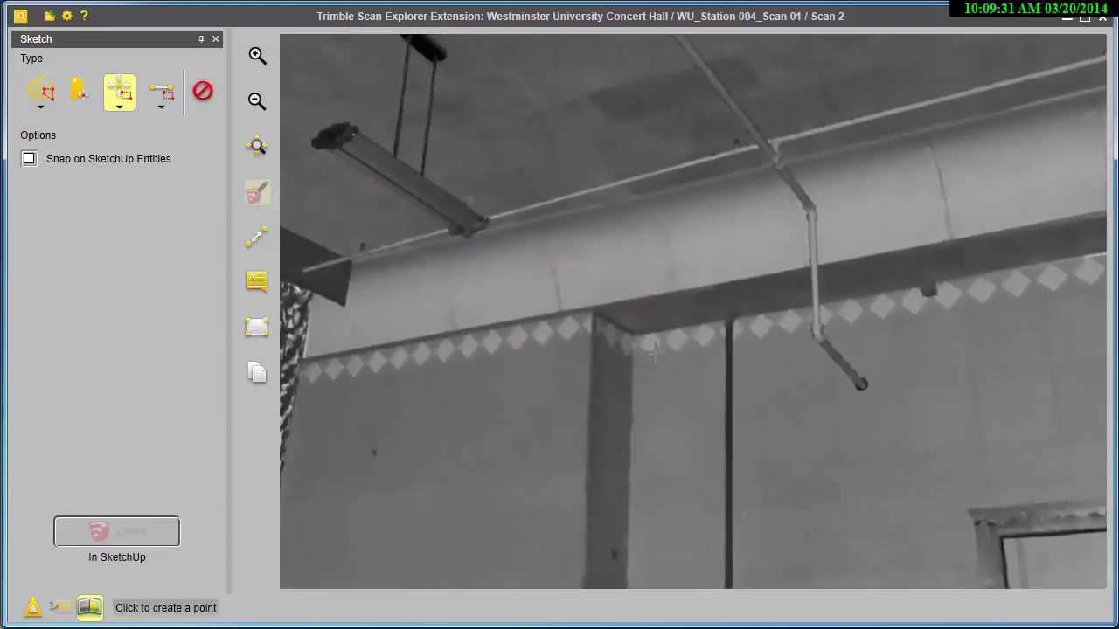
scroll(682, 349, up, 2)
scroll(611, 337, up, 2)
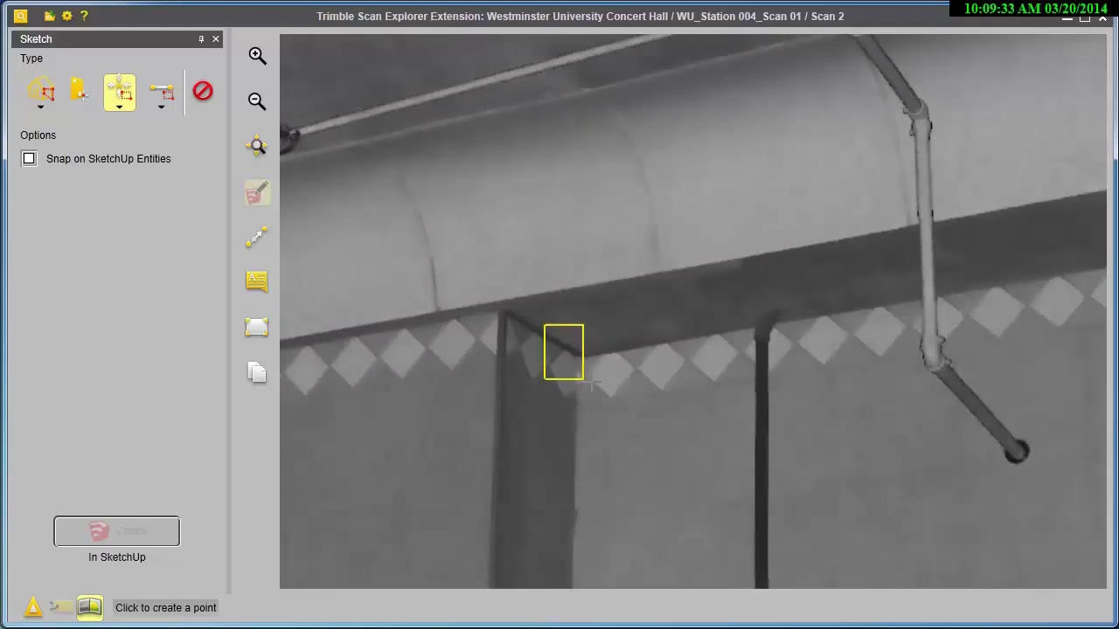
click(145, 534)
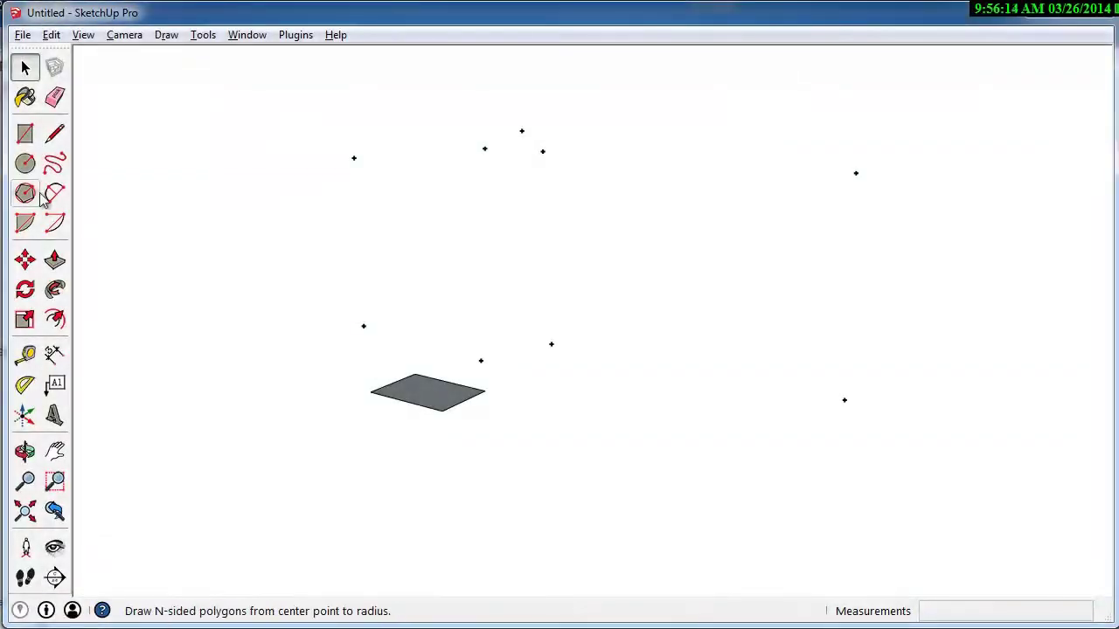
Step: Push/pull the grey rectangle into a tall, deep box widened out to the extracted points
click(54, 260)
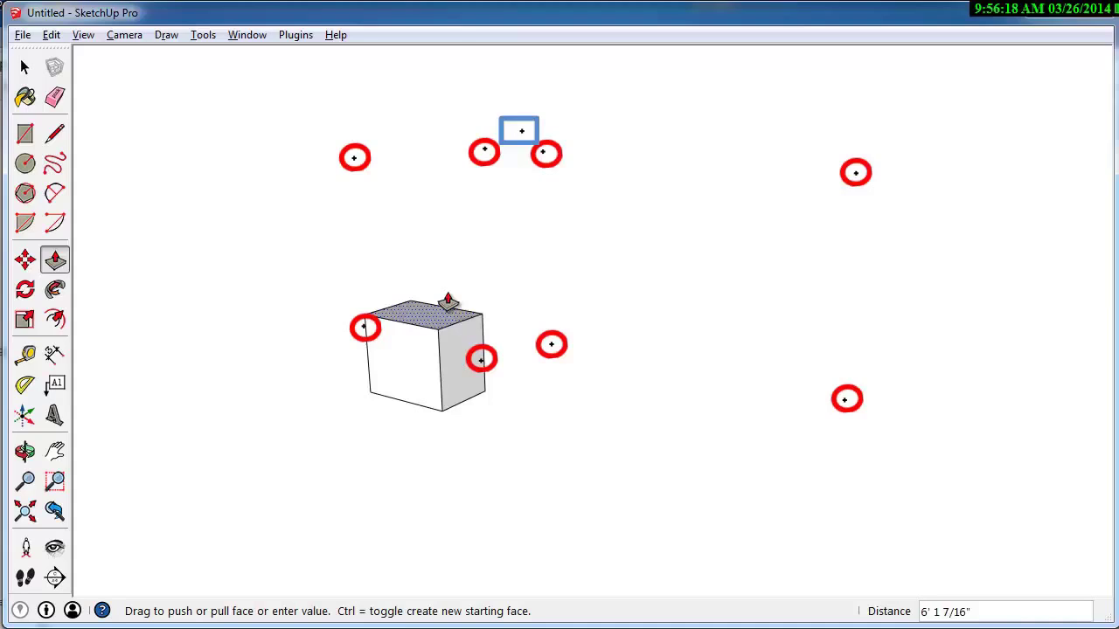
drag(421, 405, 503, 136)
drag(396, 173, 482, 362)
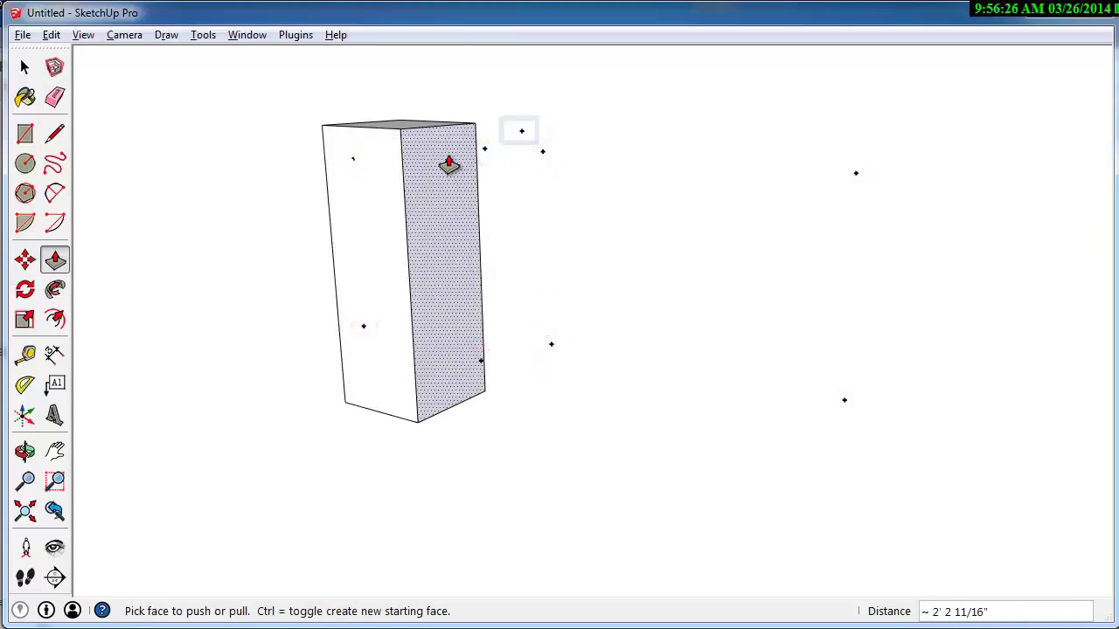
drag(449, 165, 519, 142)
middle_drag(582, 222, 370, 336)
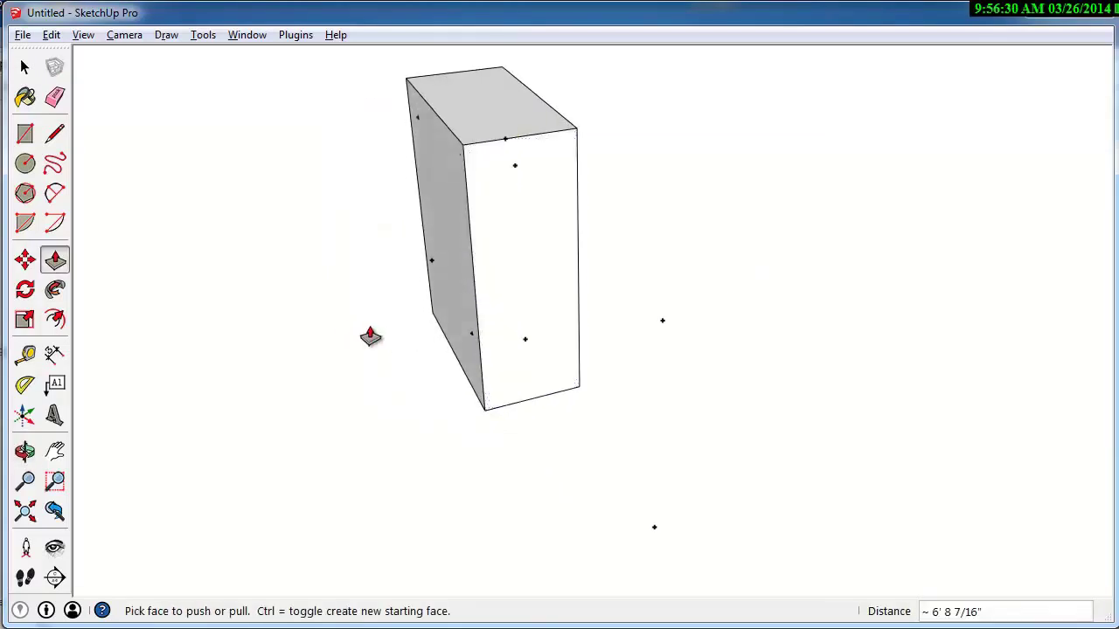
Step: Draw a line on the box's top edge and pull the narrow right face out into a stepped extension
key(a)
key(l)
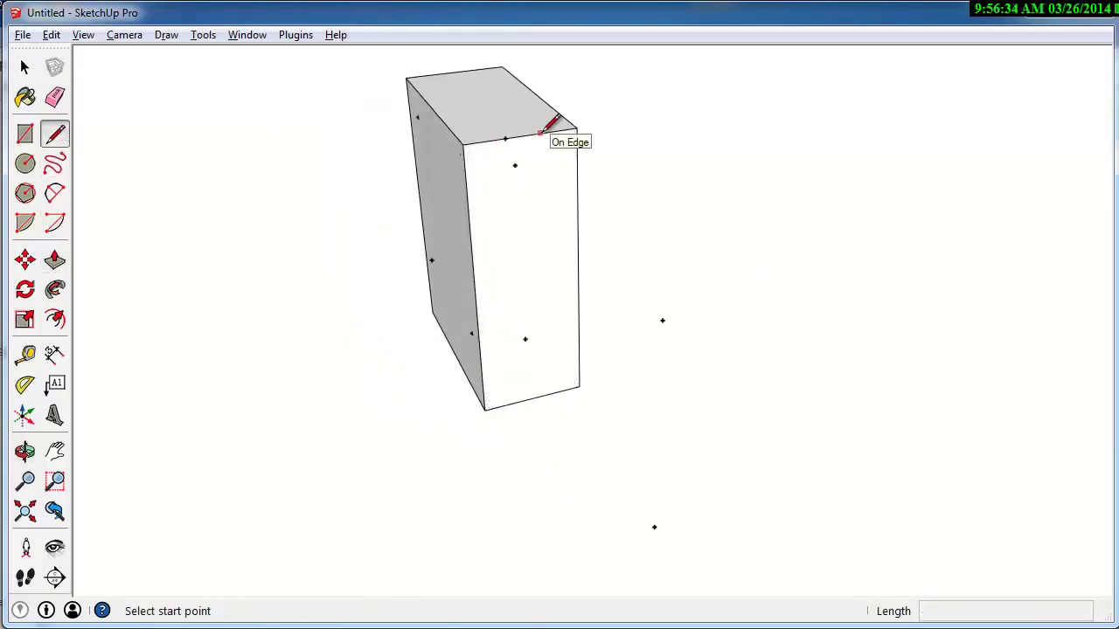
click(540, 133)
middle_drag(548, 389, 472, 384)
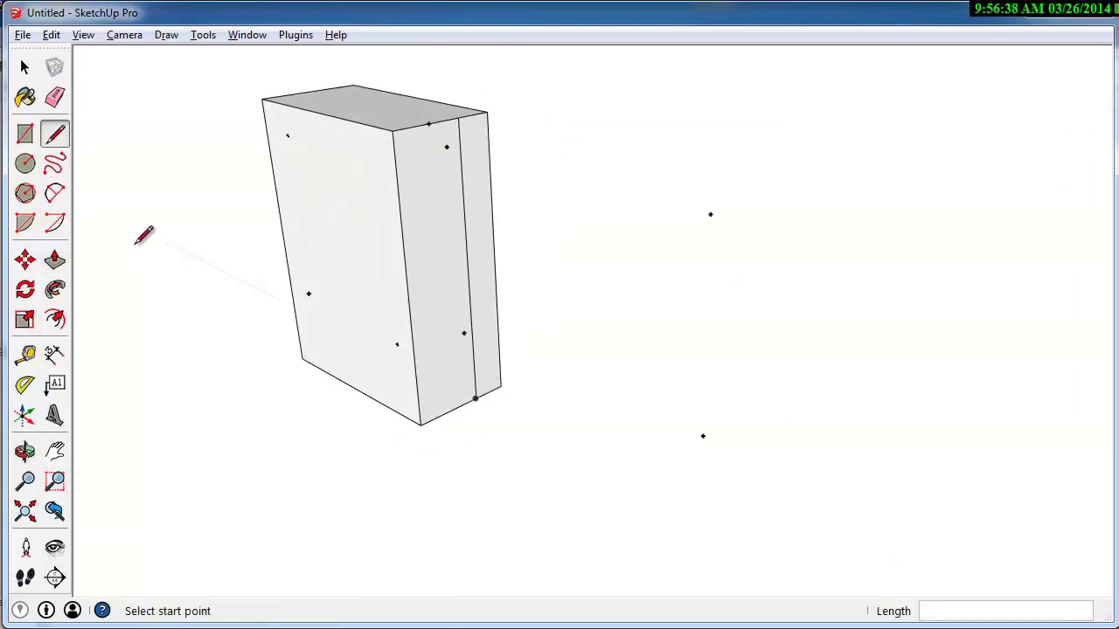
click(55, 262)
click(489, 335)
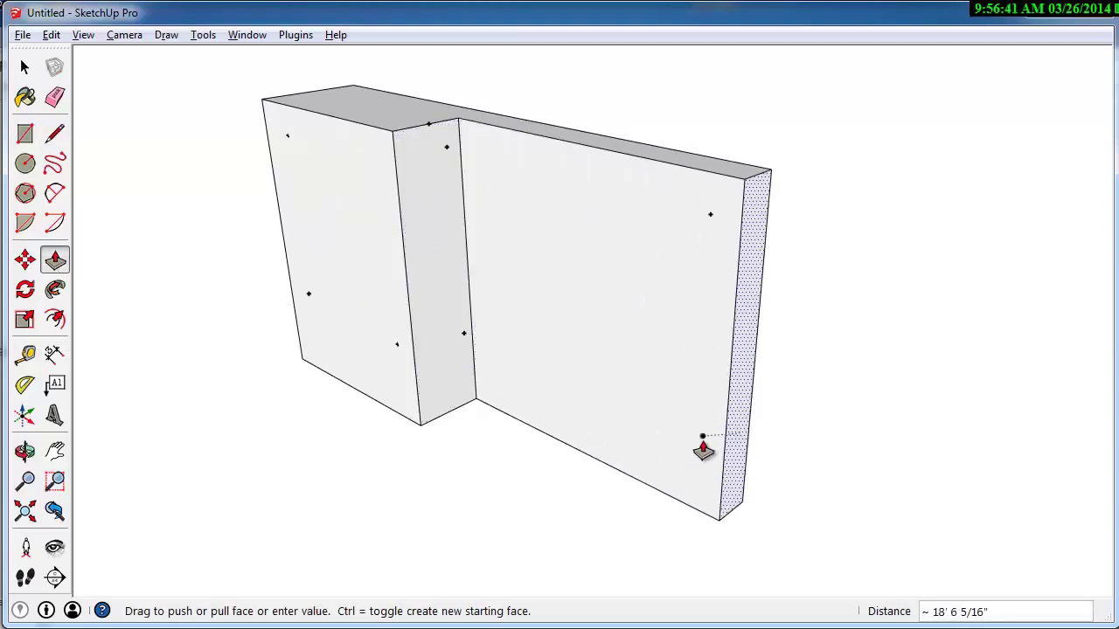
click(702, 436)
click(712, 465)
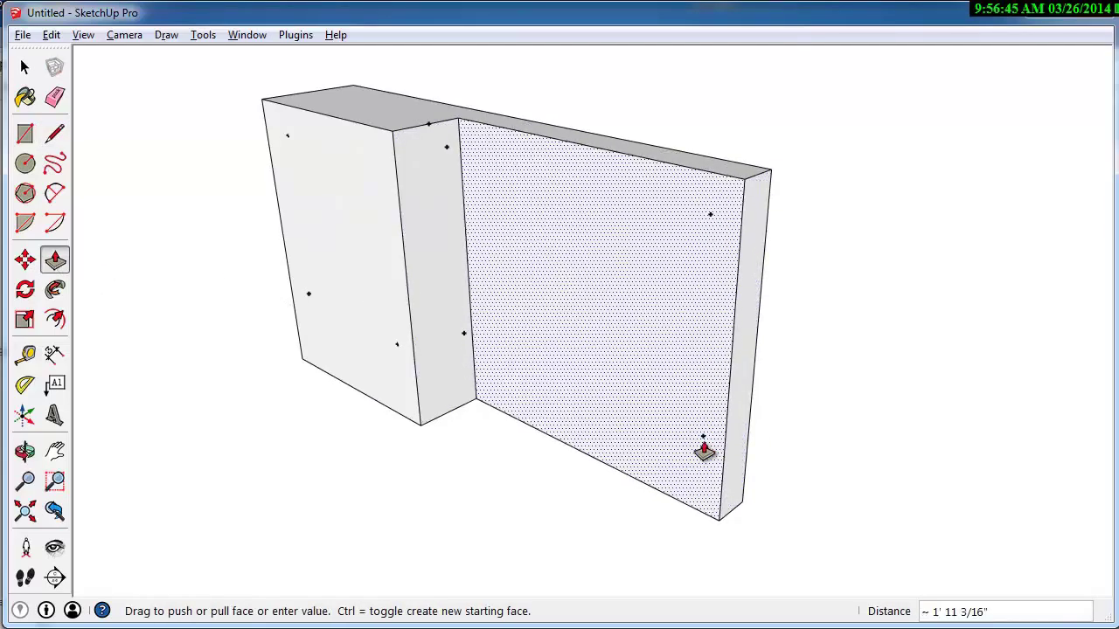
mouse_move(699, 449)
middle_down()
mouse_move(516, 393)
mouse_move(642, 372)
mouse_move(494, 289)
middle_up()
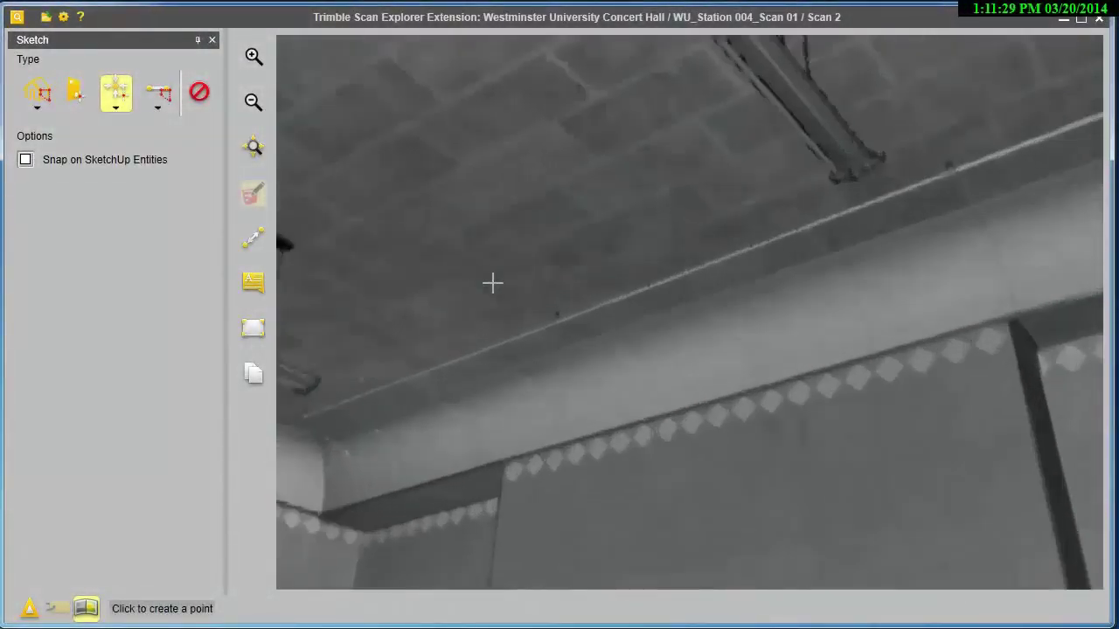
Step: Place construction points on the hanging lamp's ceiling mounts
drag(492, 282, 590, 327)
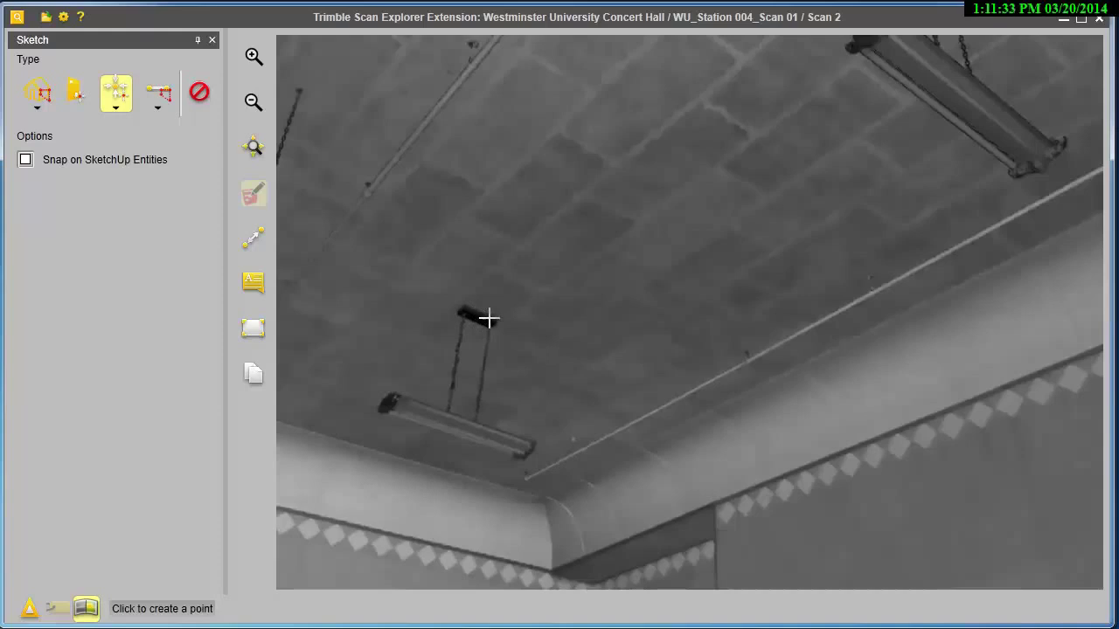
click(487, 318)
drag(487, 318, 697, 350)
scroll(697, 350, up, 3)
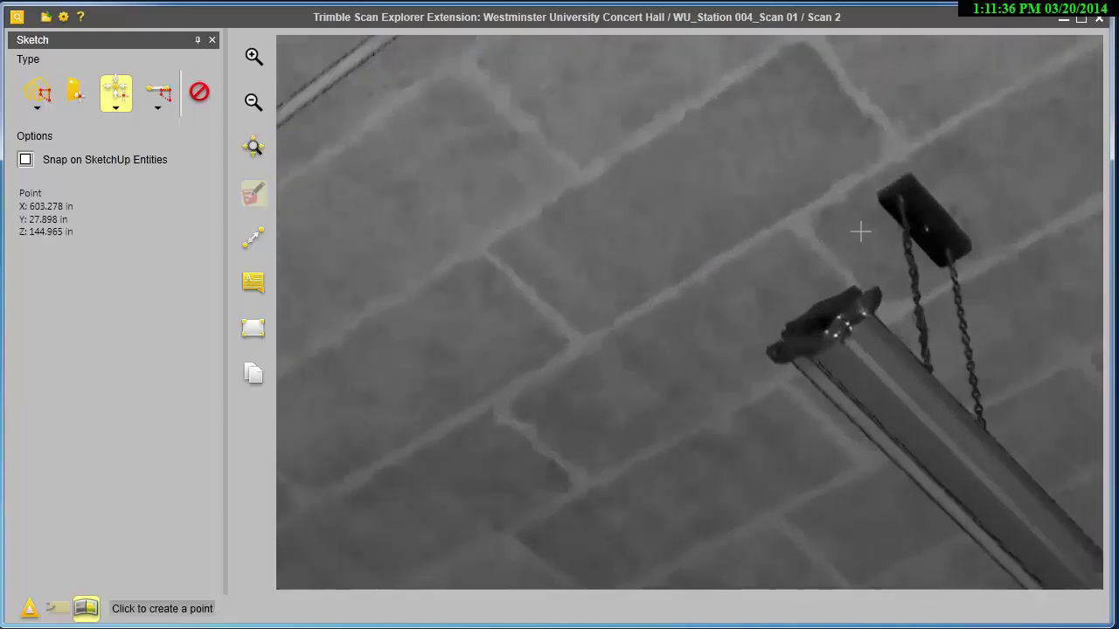
drag(861, 231, 700, 260)
click(788, 255)
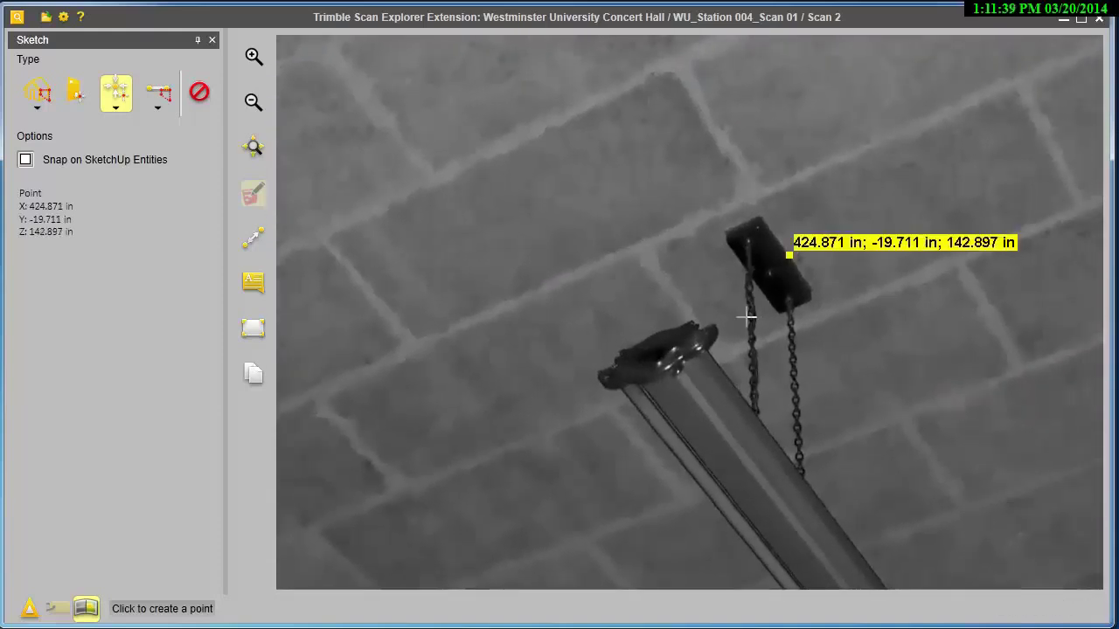
drag(788, 255, 466, 49)
scroll(667, 359, down, 3)
Step: Place points at the pipe's lower end, its bend, and two upper joints
drag(667, 359, 526, 300)
scroll(708, 357, up, 3)
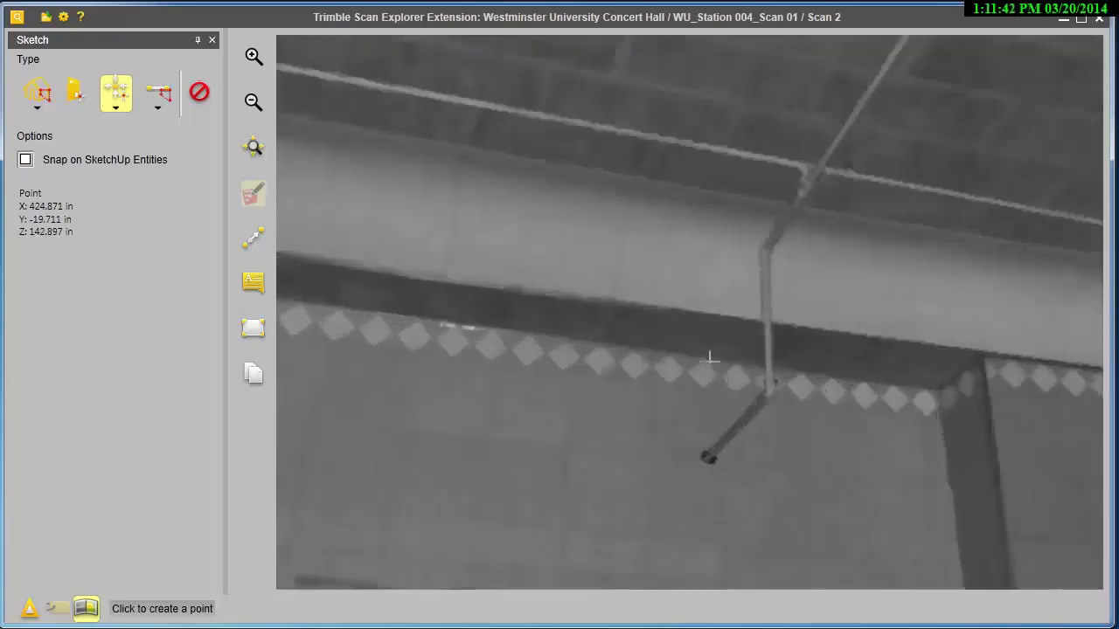
drag(709, 357, 637, 494)
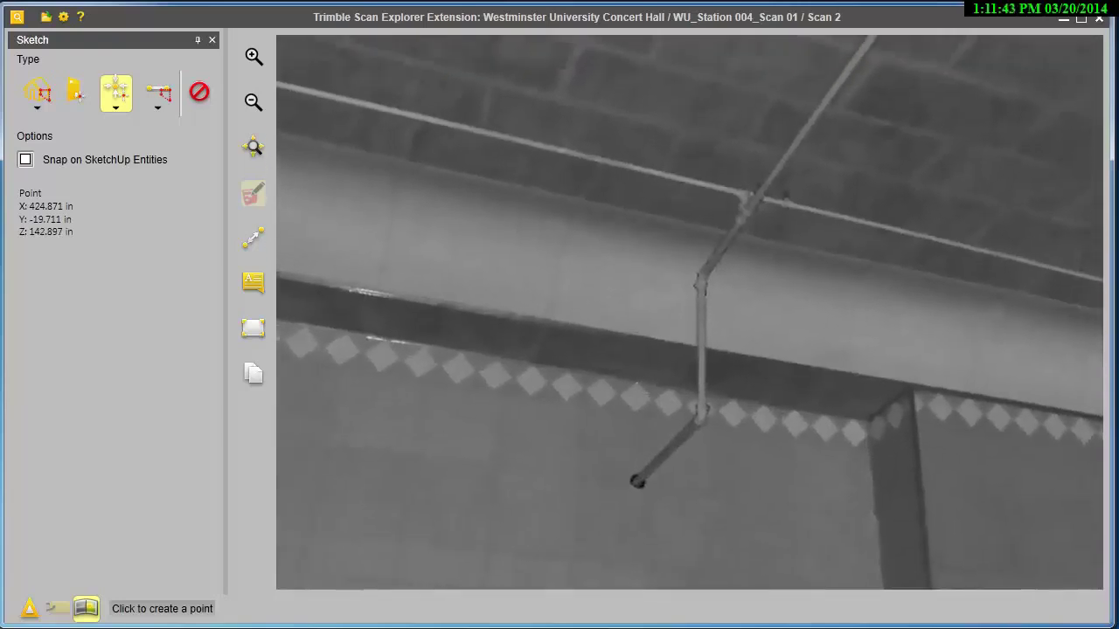
click(635, 486)
click(699, 423)
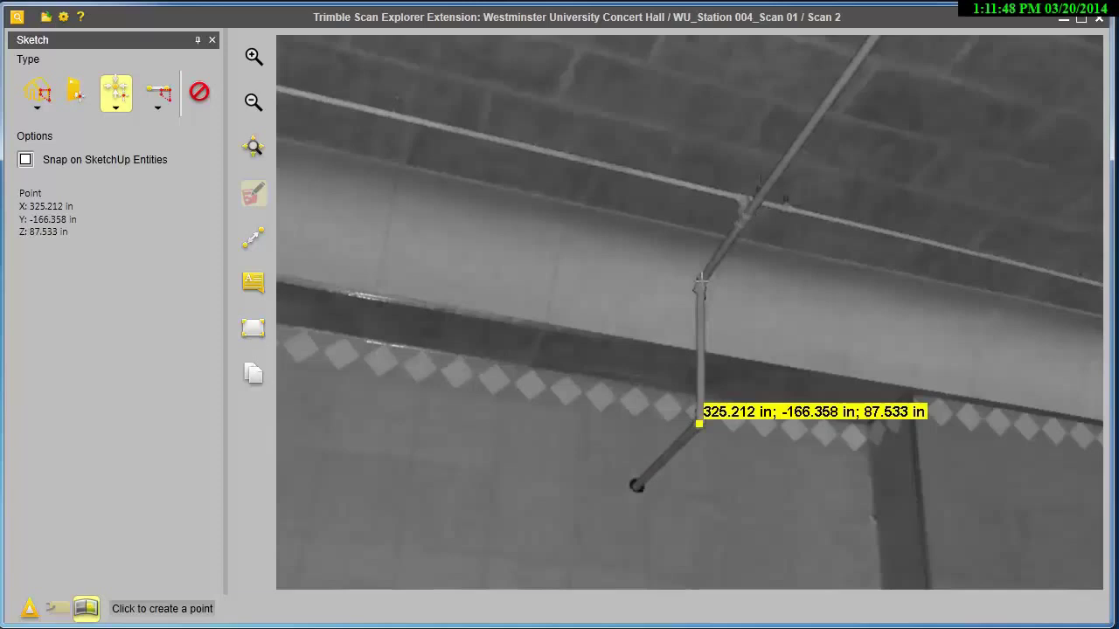
click(700, 280)
click(821, 108)
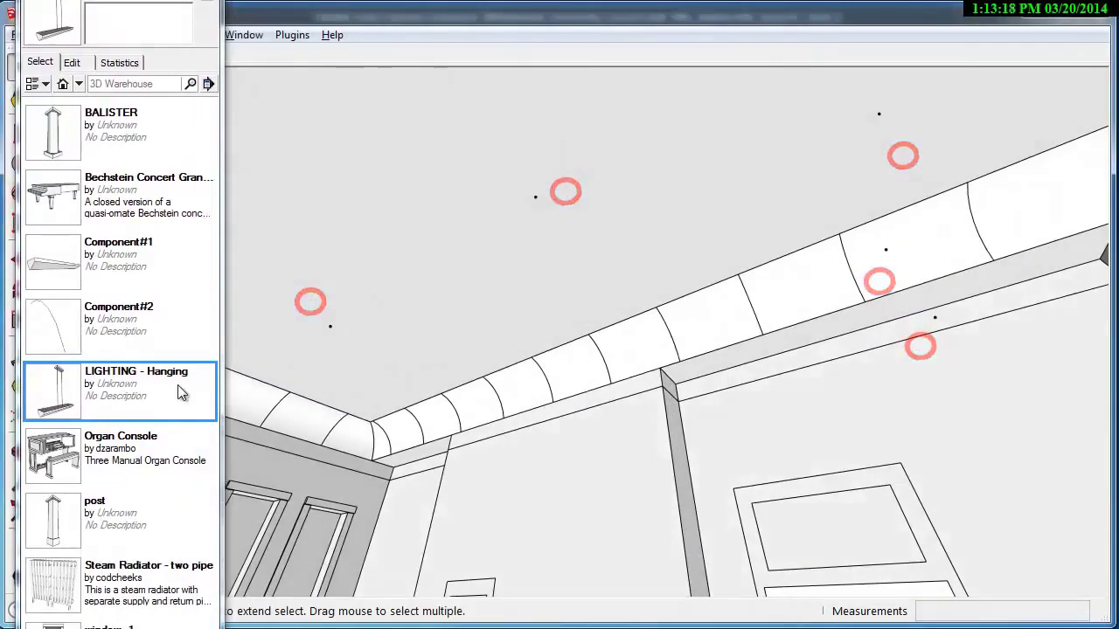
Step: Snap the LIGHTING - Hanging component onto the ceiling construction point
scroll(479, 504, up, 3)
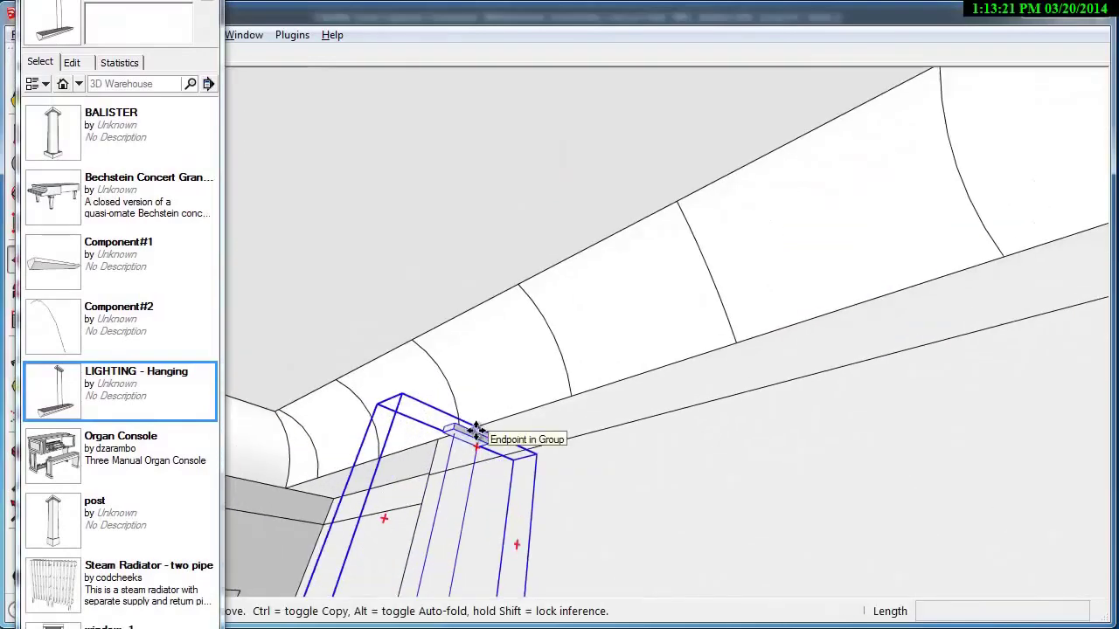
mouse_move(474, 370)
shift+middle_down()
mouse_move(612, 412)
mouse_move(412, 237)
mouse_move(407, 274)
mouse_move(391, 269)
shift+middle_up()
scroll(390, 270, up, 2)
scroll(382, 263, up, 1)
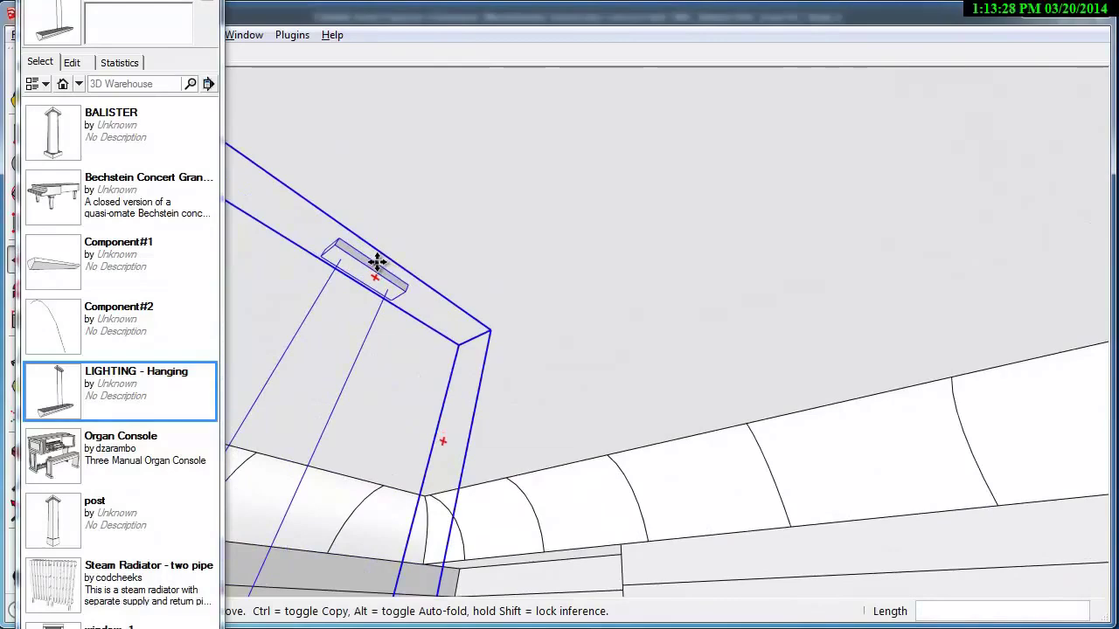
click(502, 507)
scroll(509, 500, down, 1)
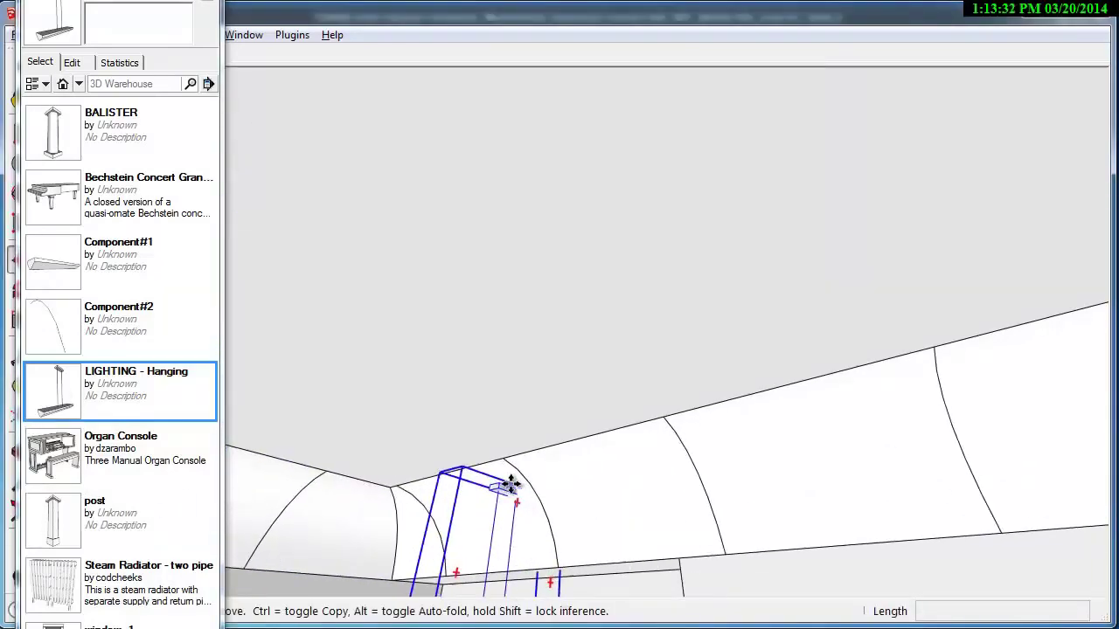
scroll(494, 468, down, 1)
scroll(487, 458, up, 3)
scroll(497, 387, up, 2)
mouse_move(437, 332)
shift+middle_down()
mouse_move(534, 425)
mouse_move(607, 396)
mouse_move(679, 425)
mouse_move(612, 405)
shift+middle_up()
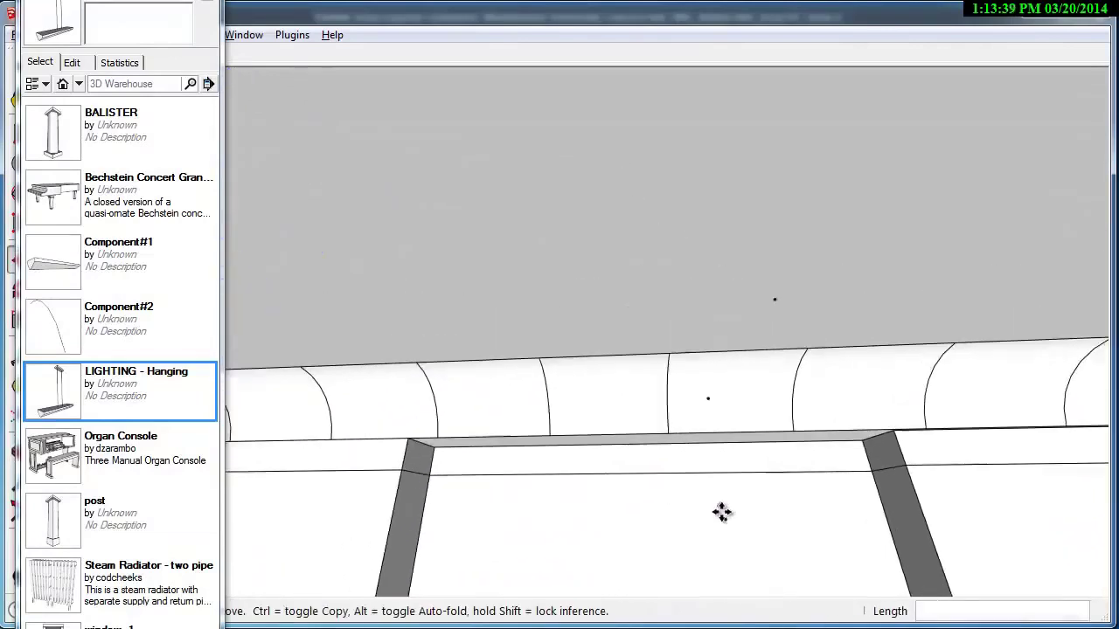
scroll(696, 426, up, 2)
Step: Draw the bent pipe path from the construction point up to the ceiling
key(t)
click(612, 425)
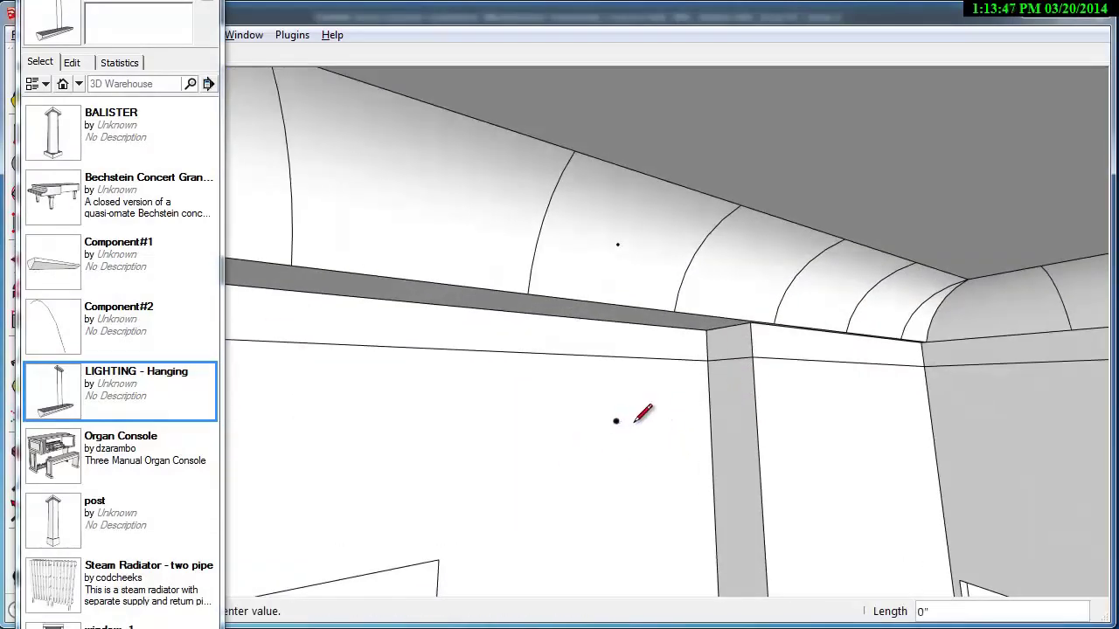
mouse_move(644, 420)
middle_down()
mouse_move(836, 435)
mouse_move(909, 424)
middle_up()
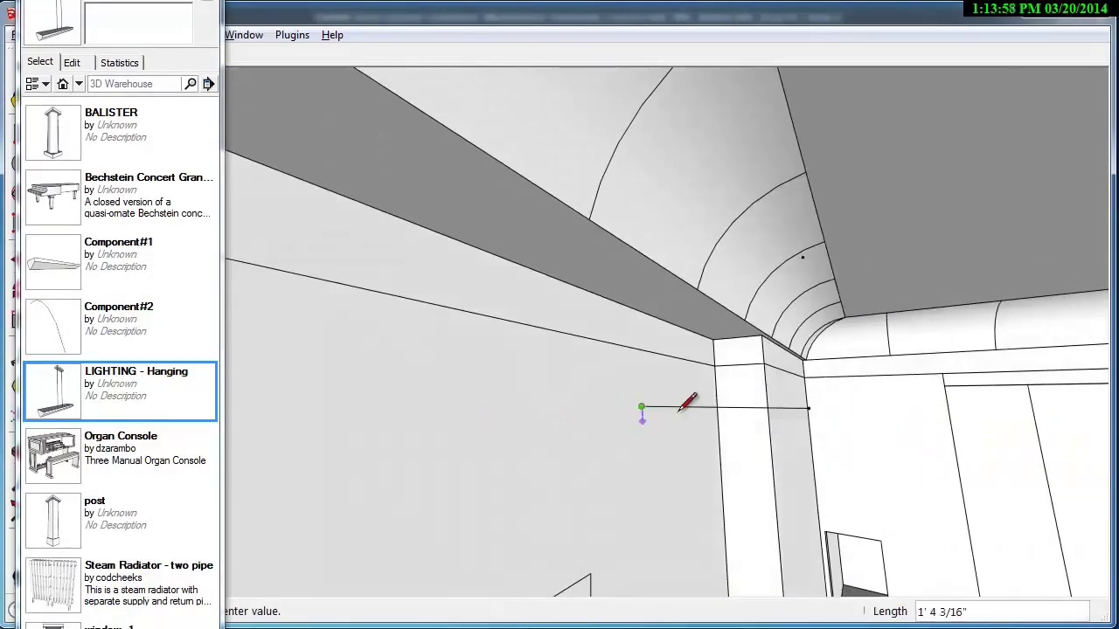
middle_drag(675, 402, 626, 404)
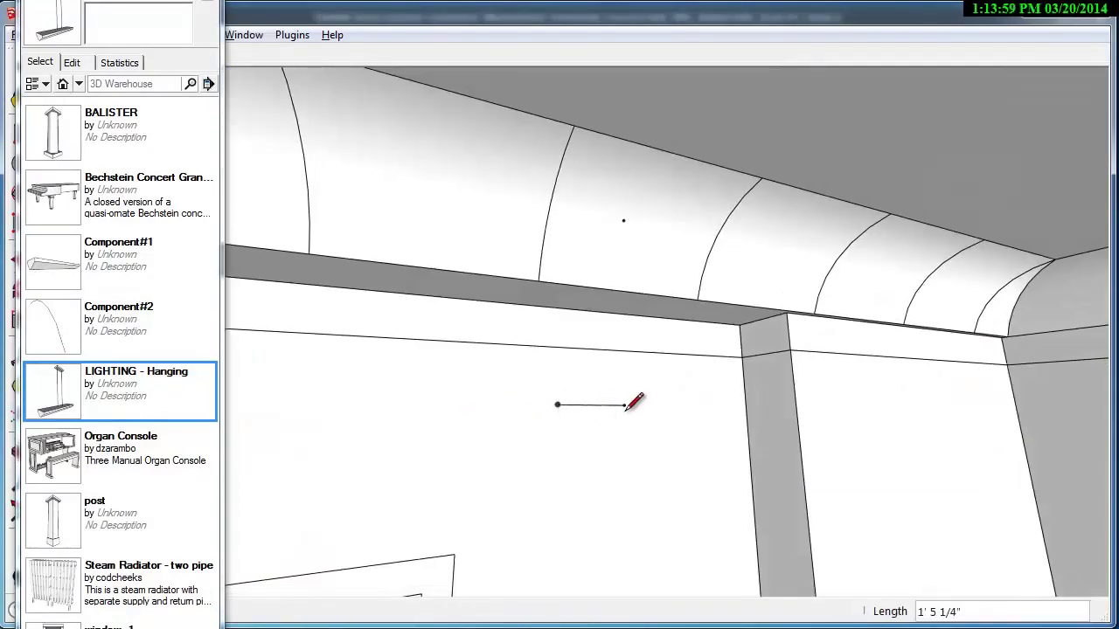
click(623, 221)
mouse_move(624, 221)
middle_down()
mouse_move(687, 370)
mouse_move(769, 332)
mouse_move(848, 259)
mouse_move(752, 404)
mouse_move(667, 451)
mouse_move(542, 412)
mouse_move(486, 337)
mouse_move(515, 364)
middle_up()
click(780, 154)
key(space)
Step: Draw a small circle profile centred on the path's end
click(205, 5)
key(c)
click(516, 364)
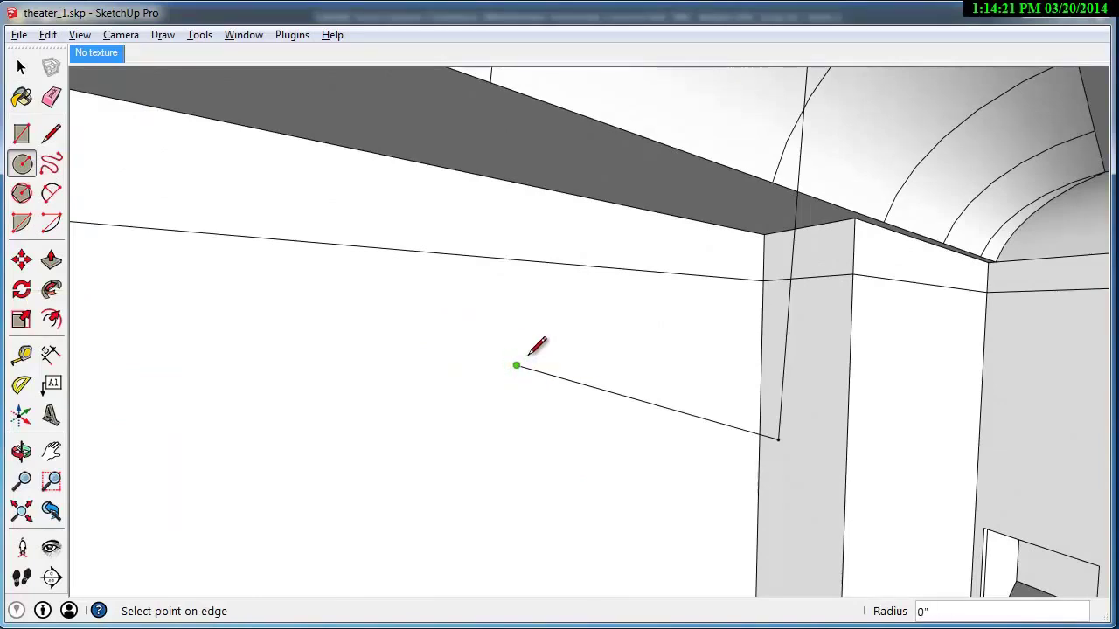
click(527, 354)
Step: Sweep the circle along the selected path with Follow Me to form the pipe
key(space)
triple_click(647, 402)
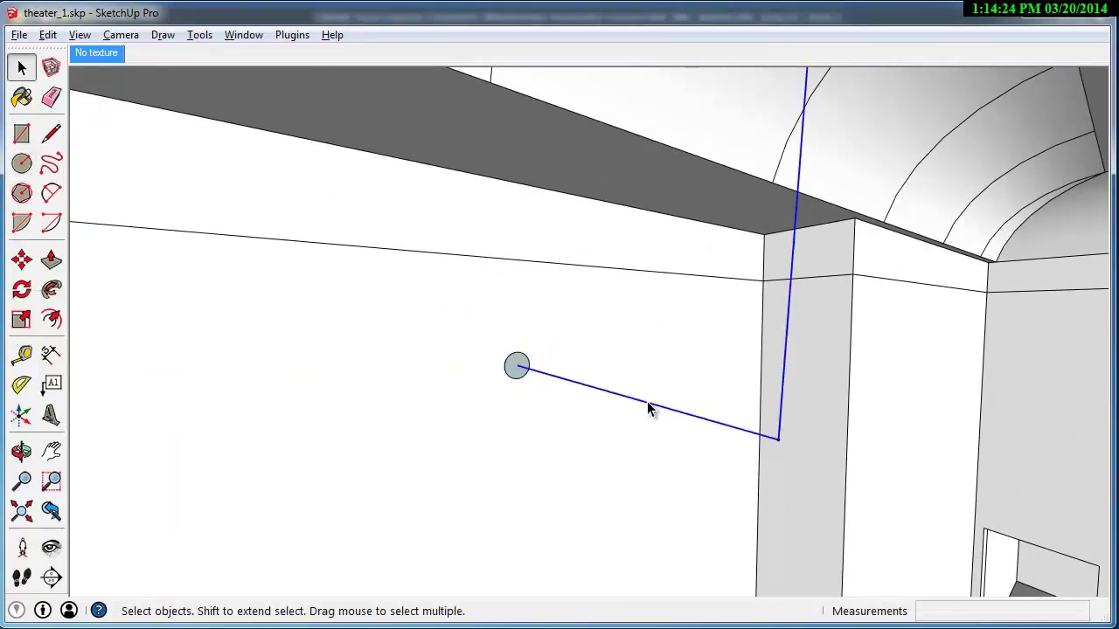
click(51, 289)
click(516, 367)
middle_drag(524, 376, 682, 439)
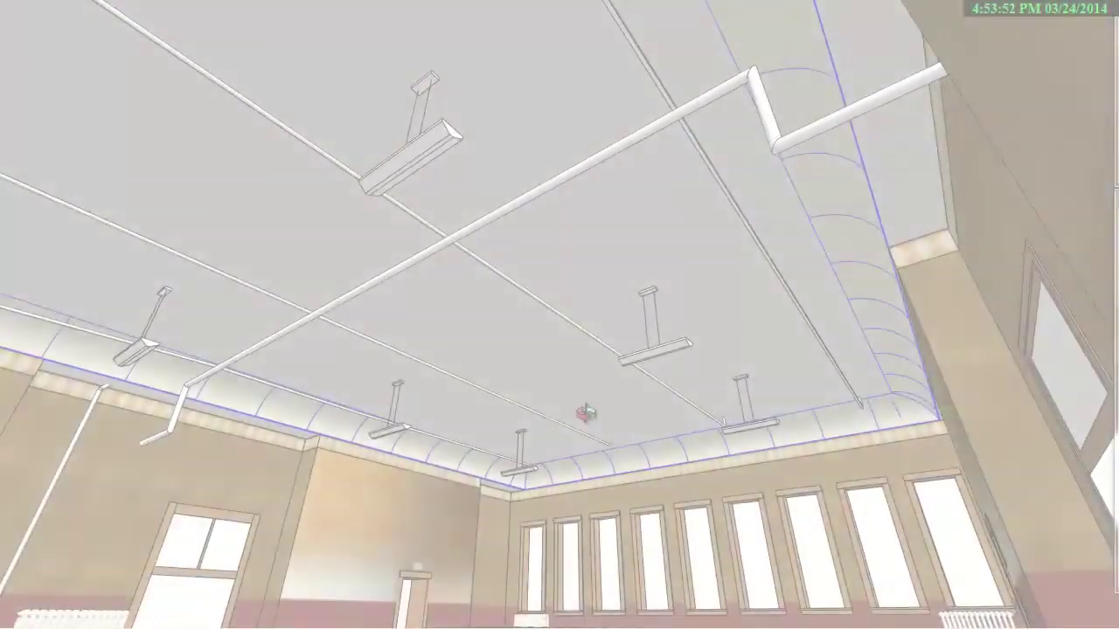
middle_drag(585, 413, 826, 616)
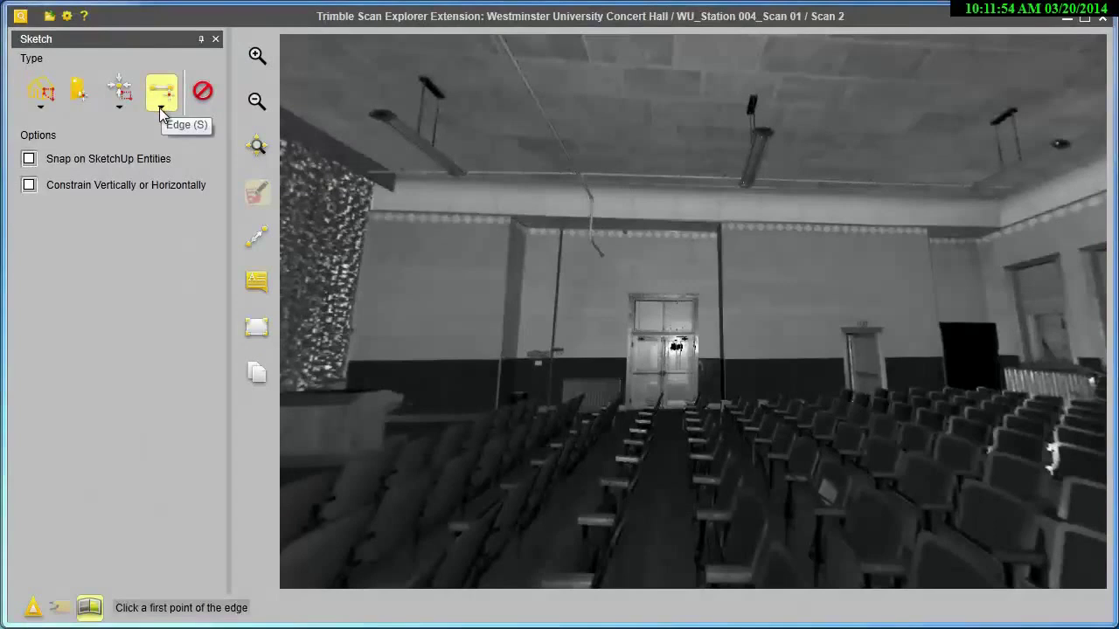
Step: Switch edge extraction to Point Selection and zoom toward the upper wall corner
click(162, 109)
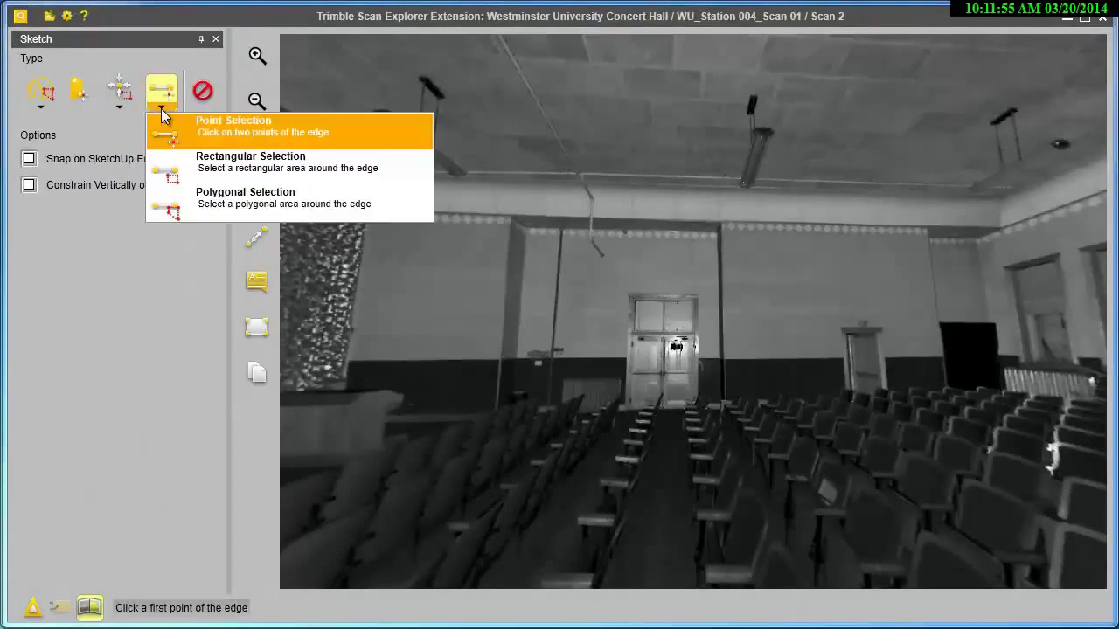
click(243, 133)
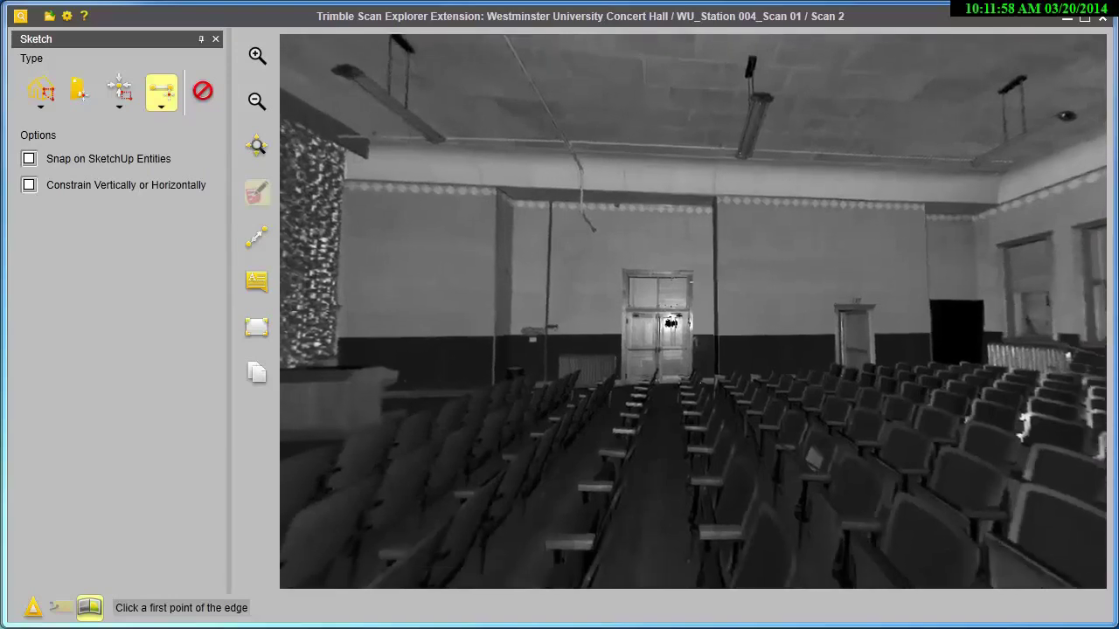
drag(542, 188, 550, 175)
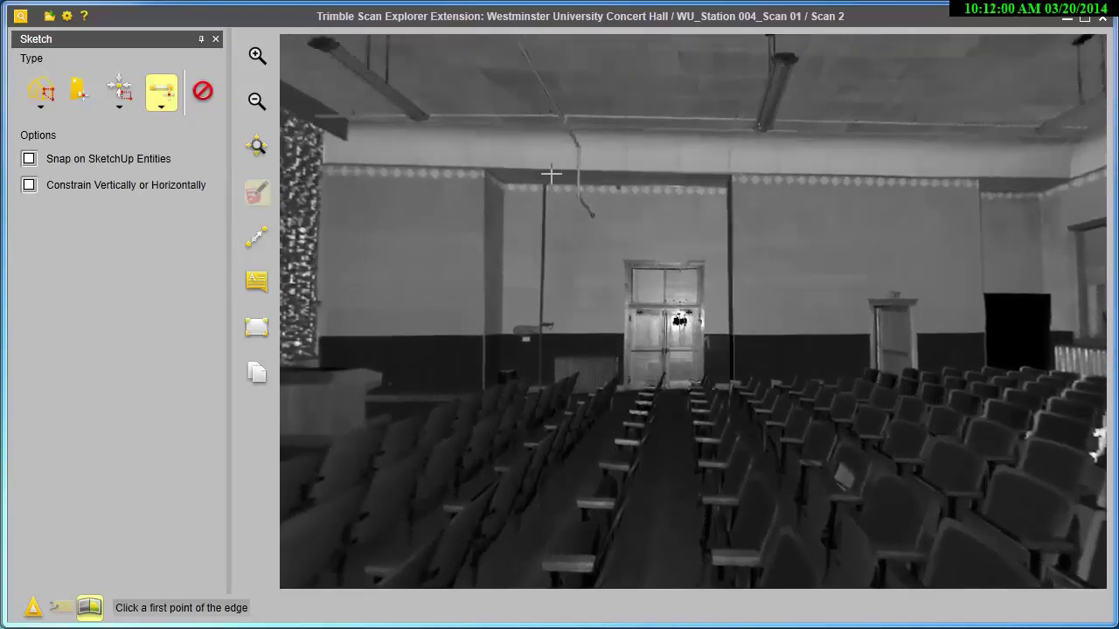
scroll(551, 174, up, 2)
scroll(559, 192, up, 2)
scroll(573, 219, up, 2)
scroll(588, 255, up, 1)
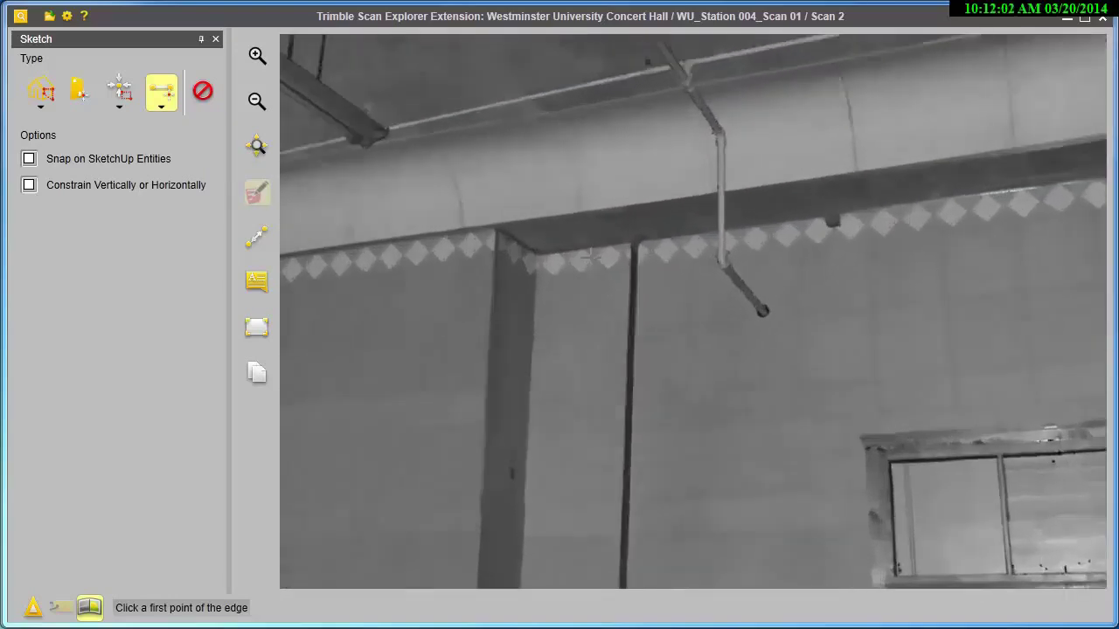
scroll(591, 253, up, 1)
scroll(559, 223, up, 1)
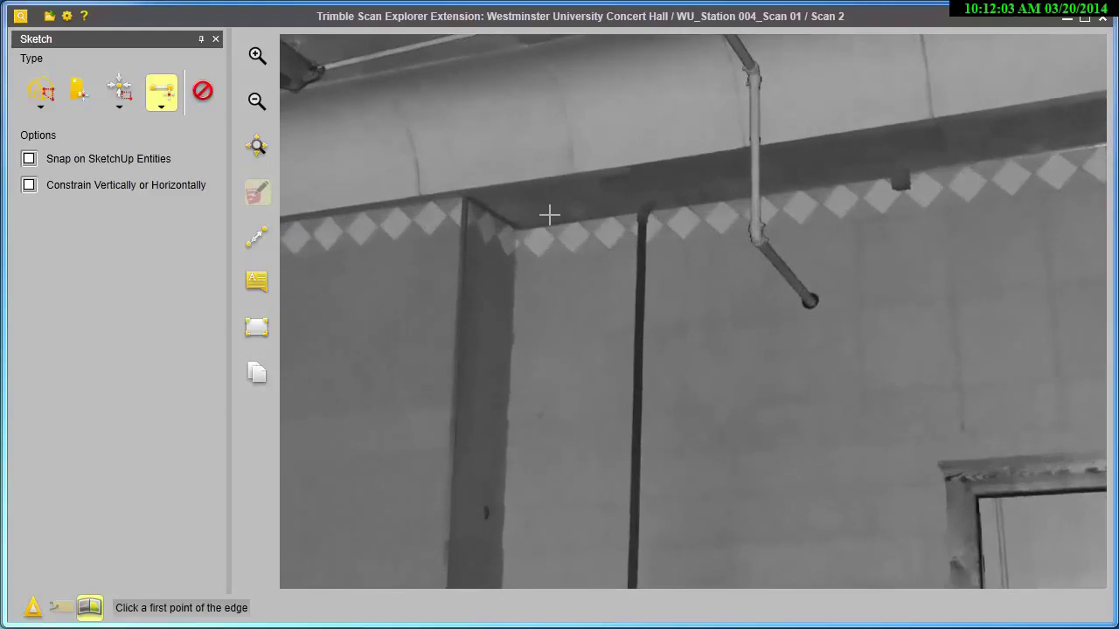
Step: Pick both beam corners to extract the 228.404 in edge along the wall top
click(464, 195)
middle_drag(1054, 217, 804, 189)
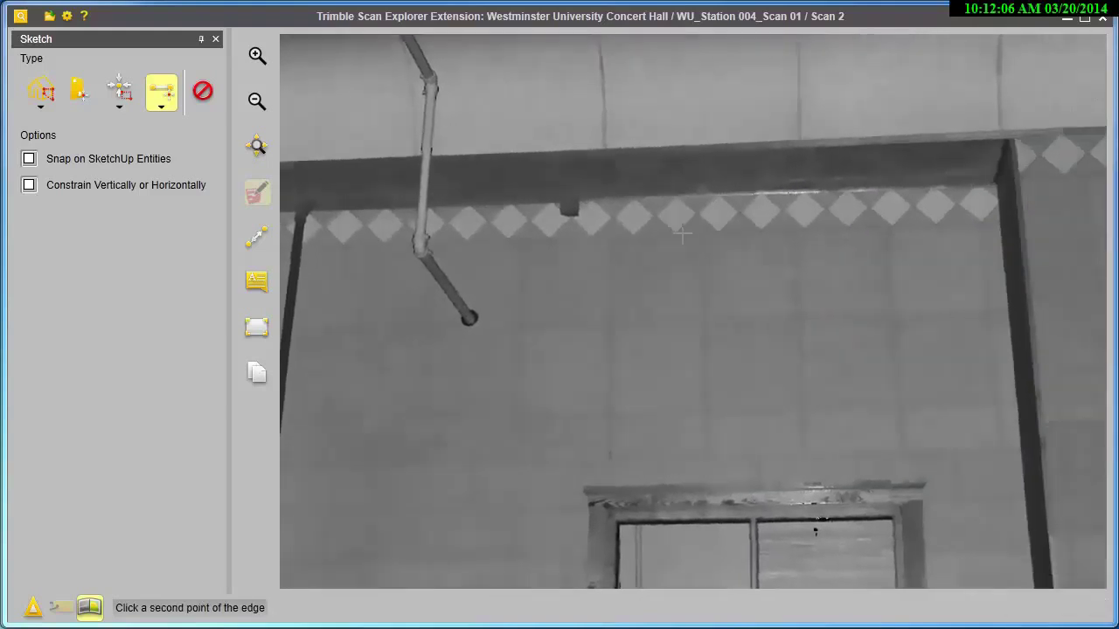
scroll(804, 189, up, 1)
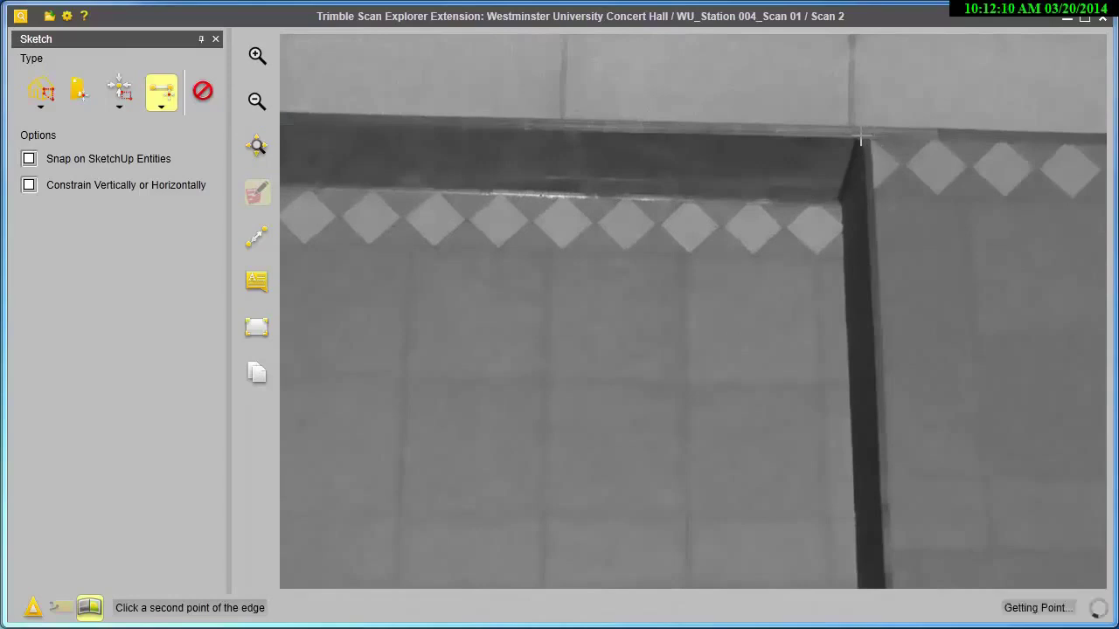
scroll(839, 183, down, 3)
middle_drag(804, 230, 717, 293)
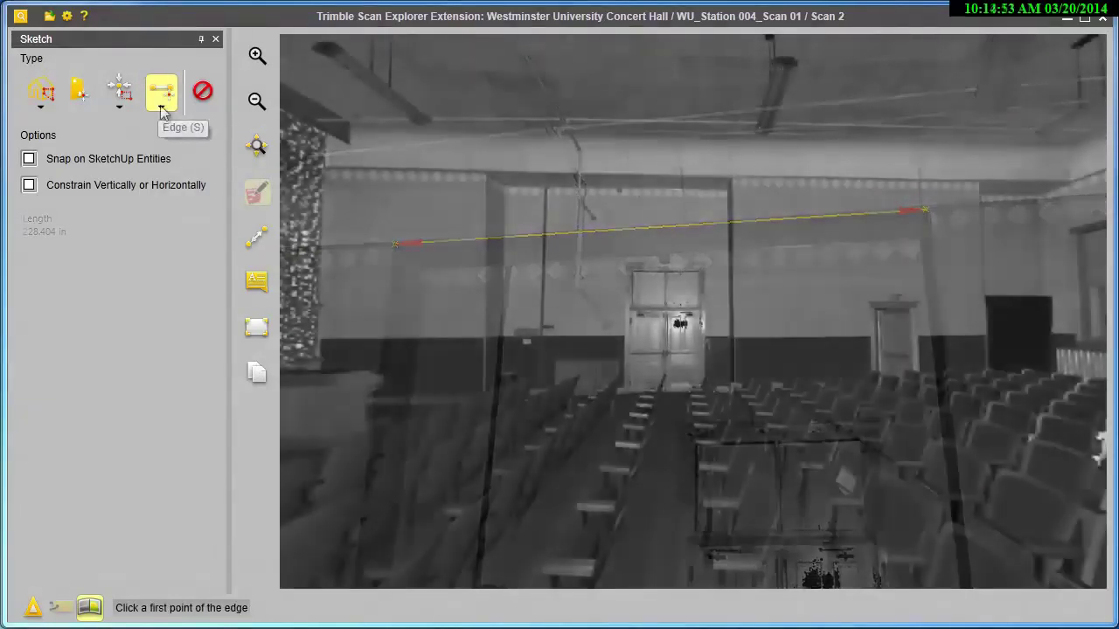
click(161, 104)
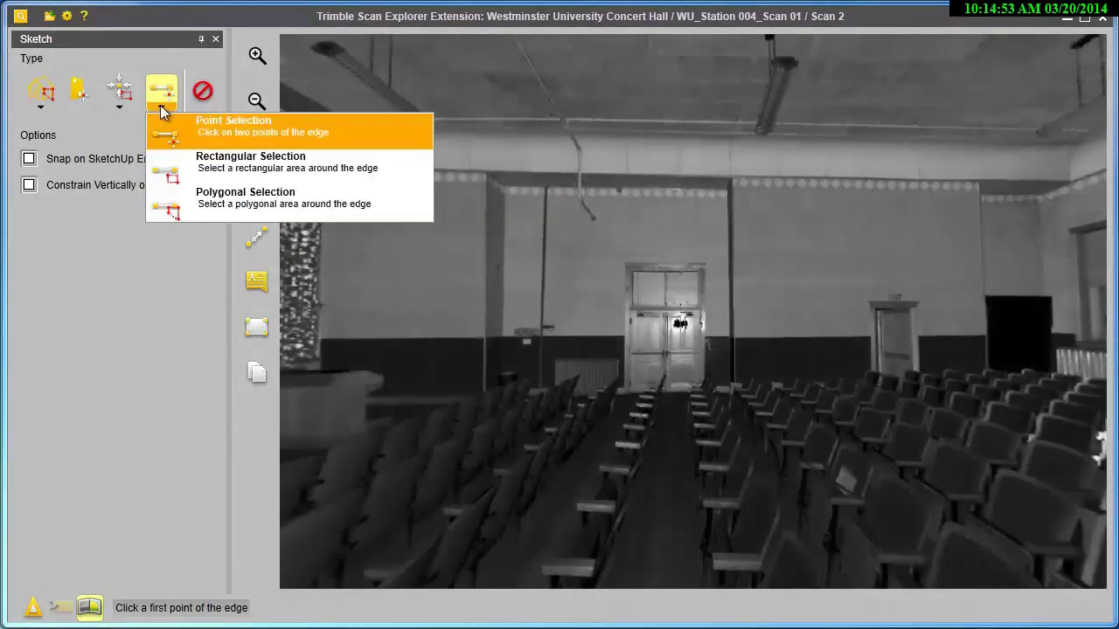
Step: Extract the column's vertical edge using a Rectangular Selection box and Create
click(225, 166)
scroll(737, 369, up, 2)
scroll(848, 432, up, 2)
scroll(634, 276, up, 3)
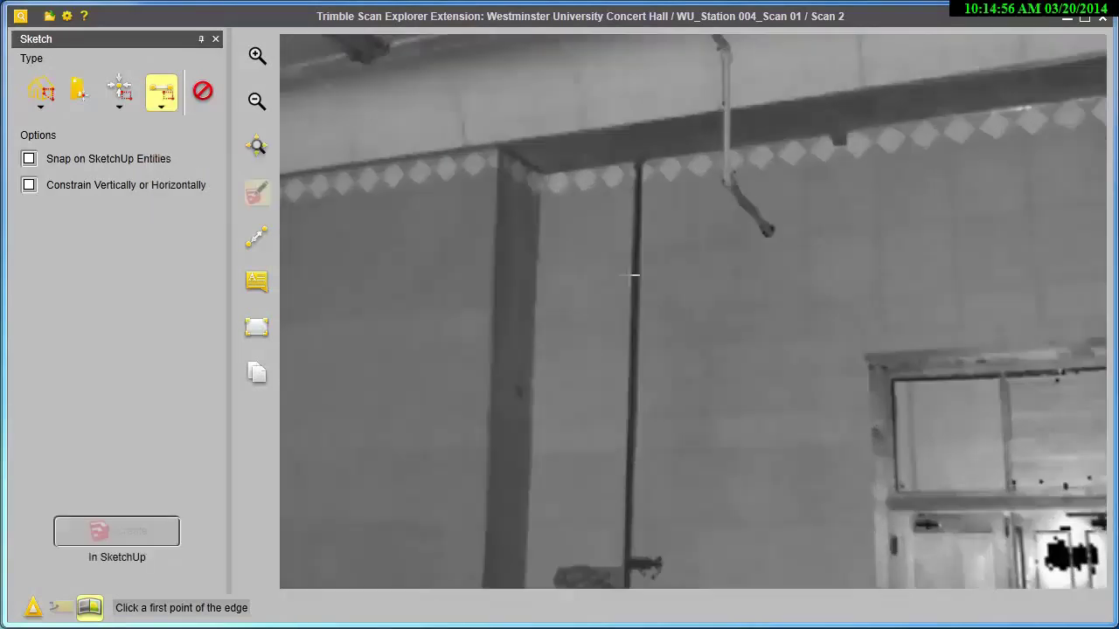
scroll(633, 275, up, 2)
scroll(554, 268, up, 2)
scroll(750, 217, up, 2)
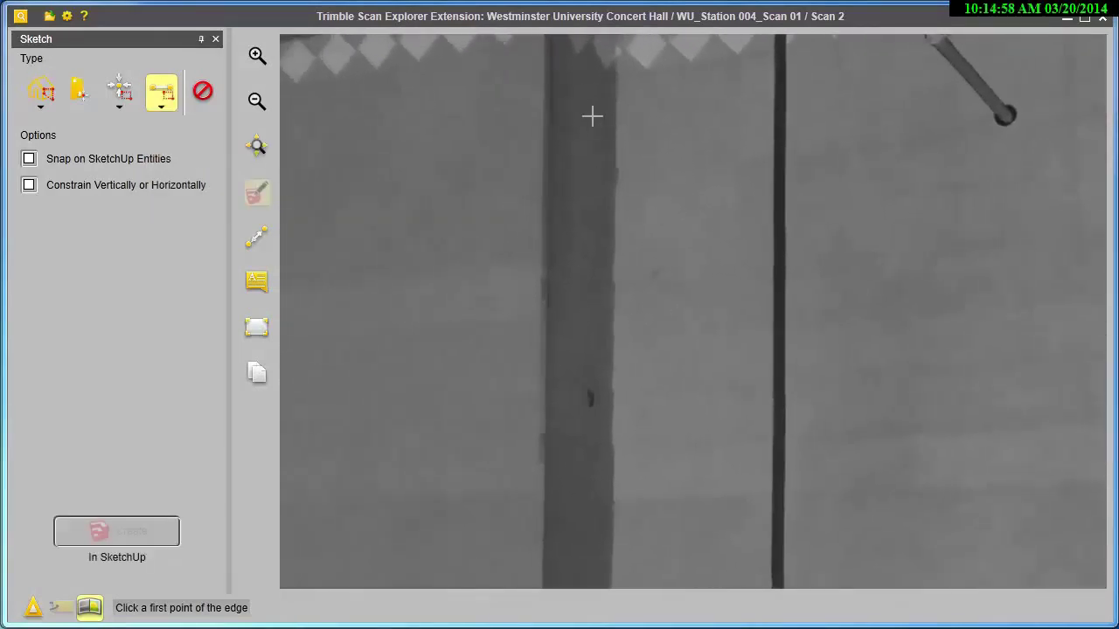
drag(590, 108, 668, 500)
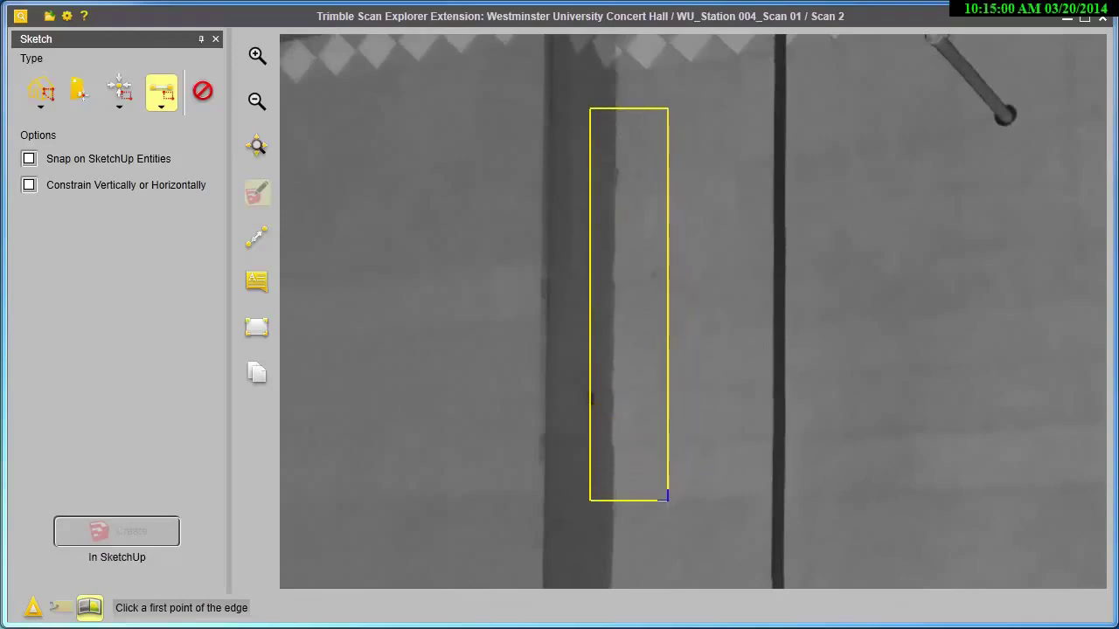
click(146, 535)
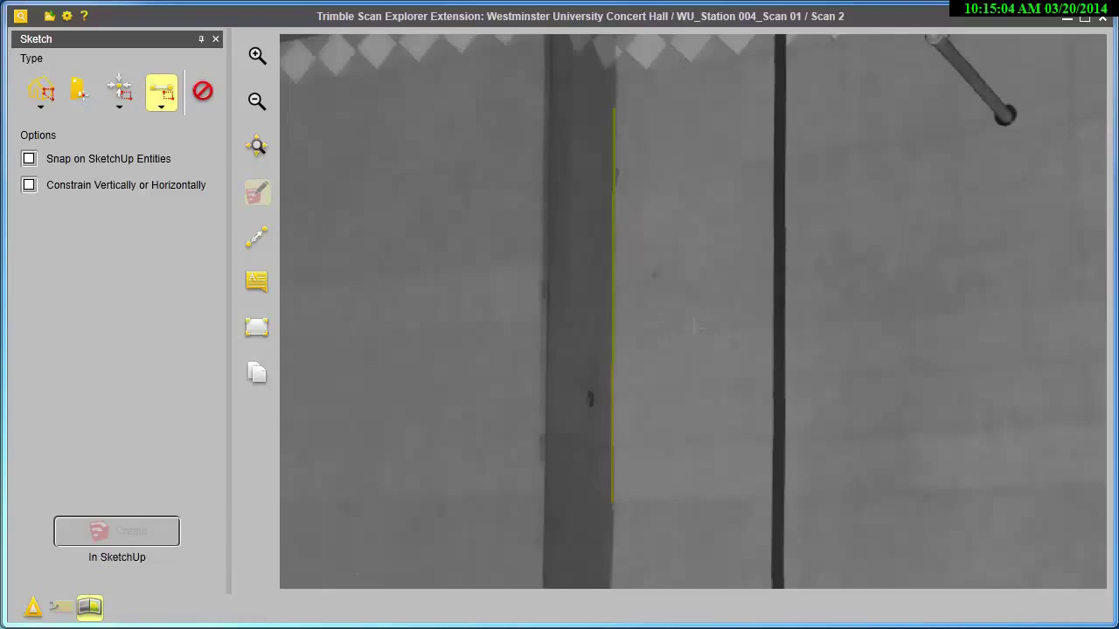
drag(695, 327, 702, 274)
scroll(691, 254, down, 2)
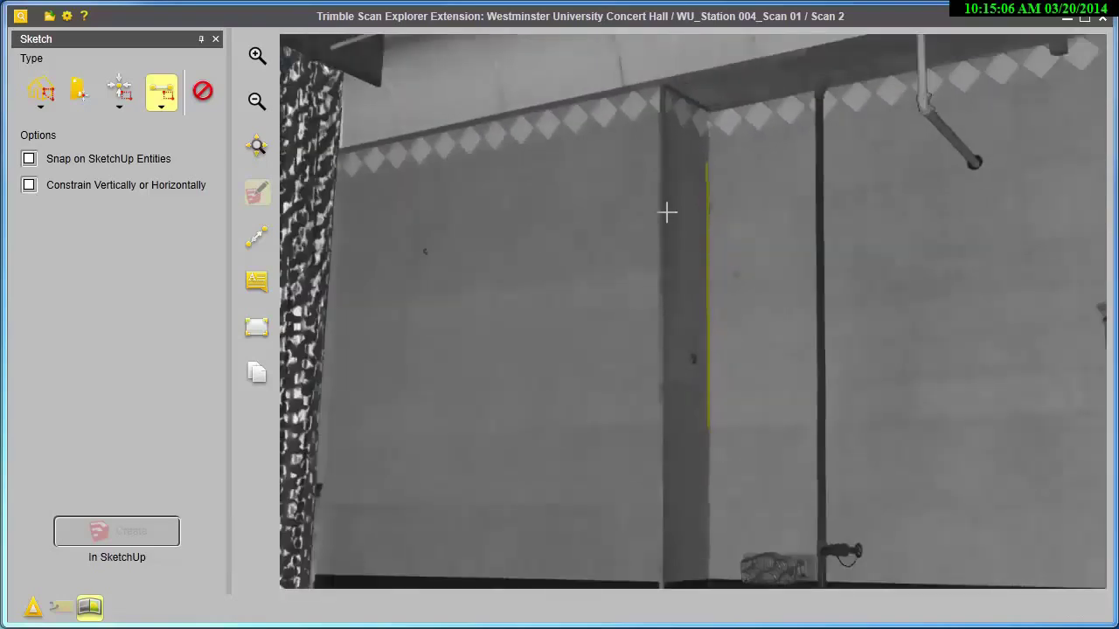
drag(632, 180, 687, 447)
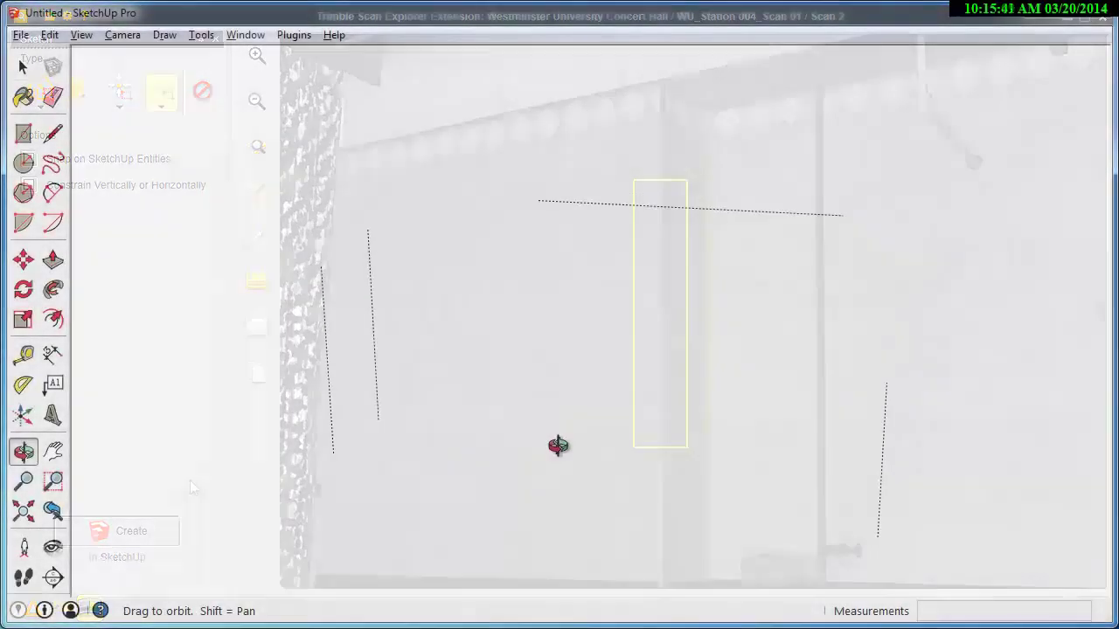
Step: Orbit the SketchUp model to inspect the dotted beam and column edge lines
mouse_move(557, 446)
mouse_down()
mouse_move(924, 457)
mouse_move(1083, 323)
mouse_move(636, 429)
mouse_move(374, 404)
mouse_move(358, 352)
mouse_move(359, 405)
mouse_move(419, 442)
mouse_move(427, 429)
mouse_up()
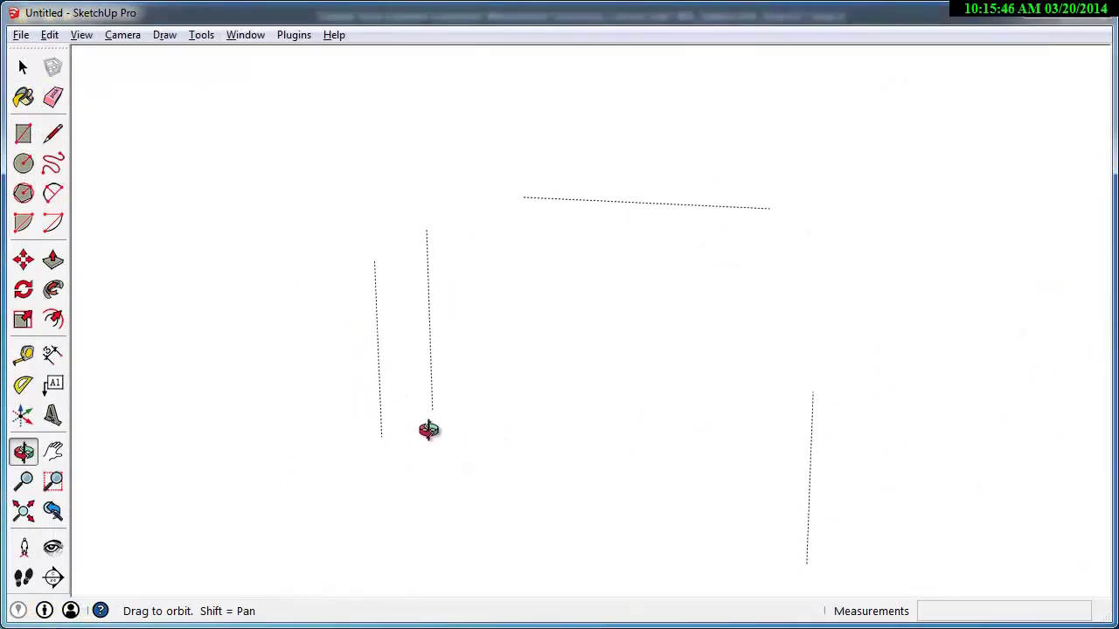